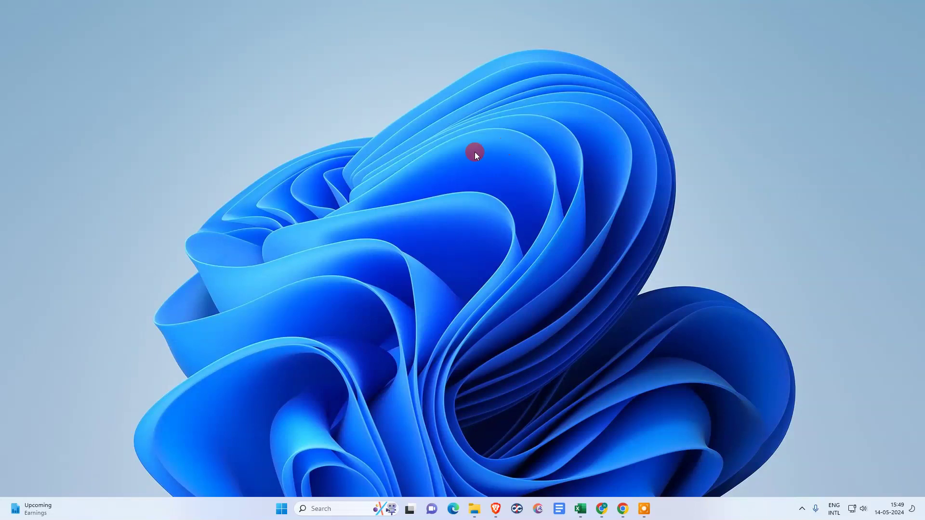
- Refresh the desktop twice from its right-click menu
right_click(384, 105)
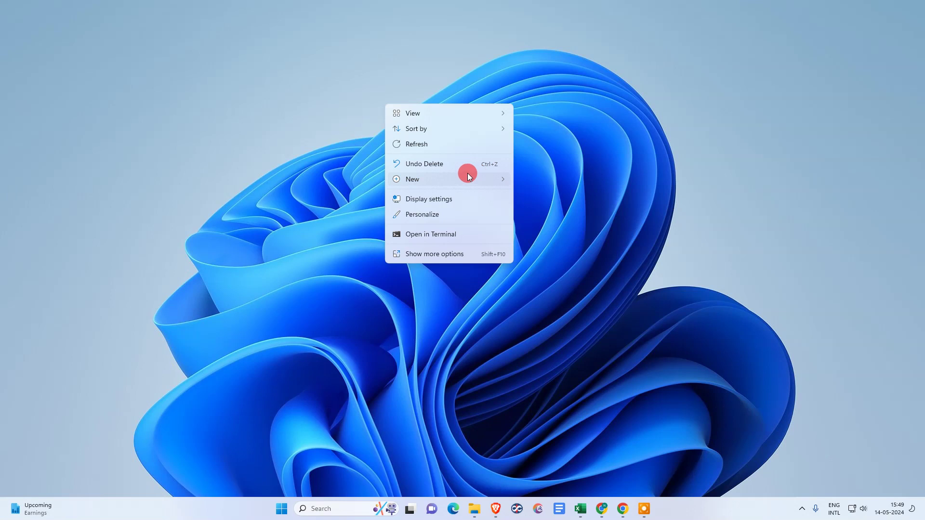
left_click(432, 149)
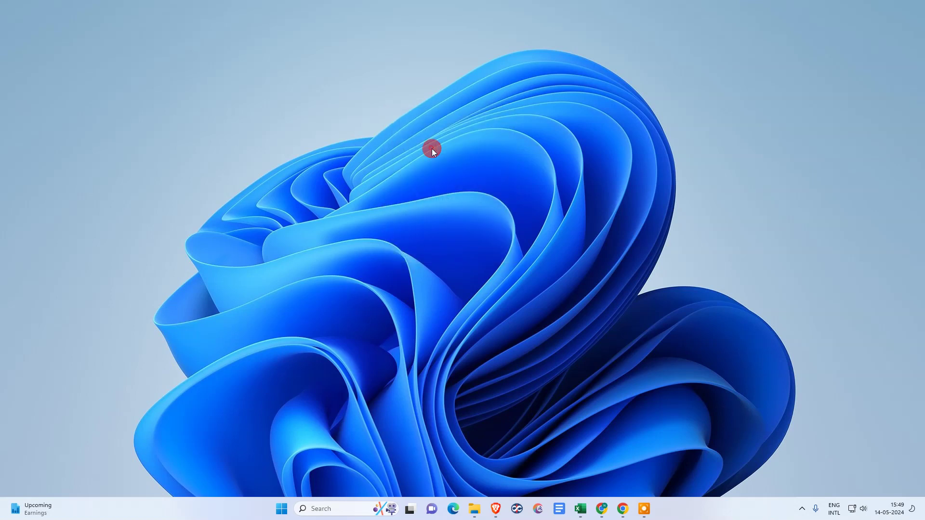
right_click(381, 85)
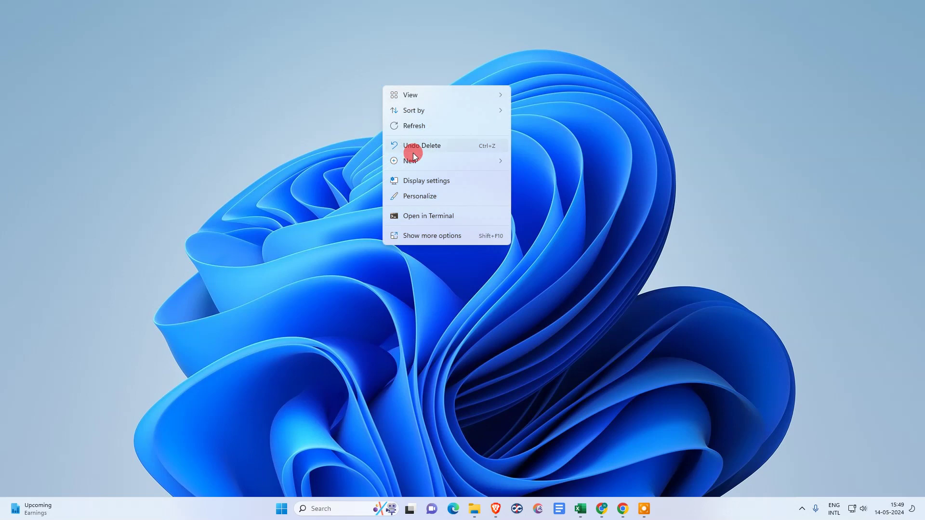
left_click(426, 124)
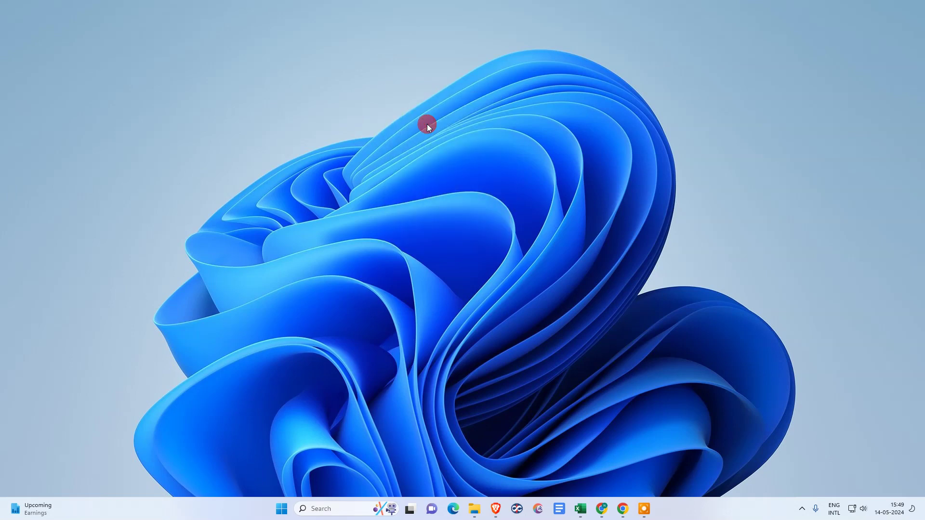
- Open a blank Untitled document in Google Docs and place the cursor on its first line
key("alt+Tab")
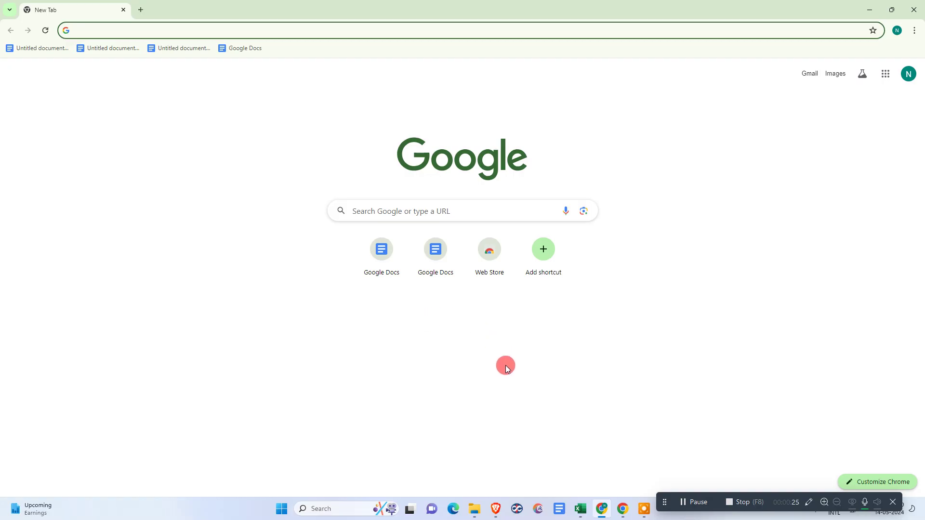
left_click(381, 257)
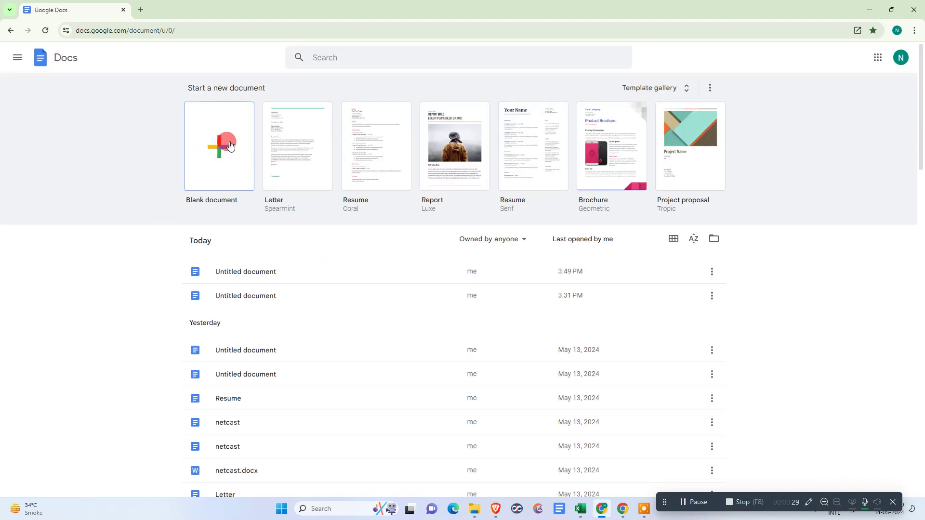
left_click(467, 273)
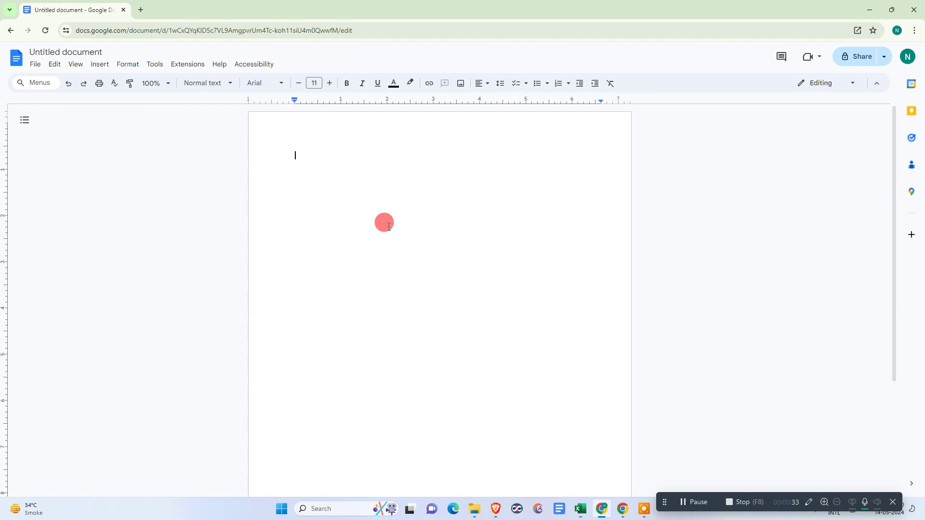
scroll(876, 293, "down", 2)
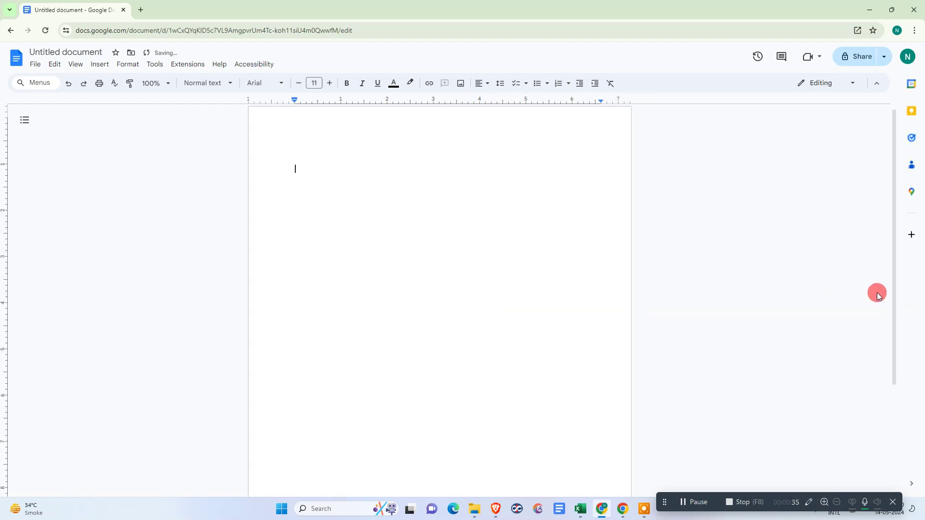
scroll(379, 269, "up", 2)
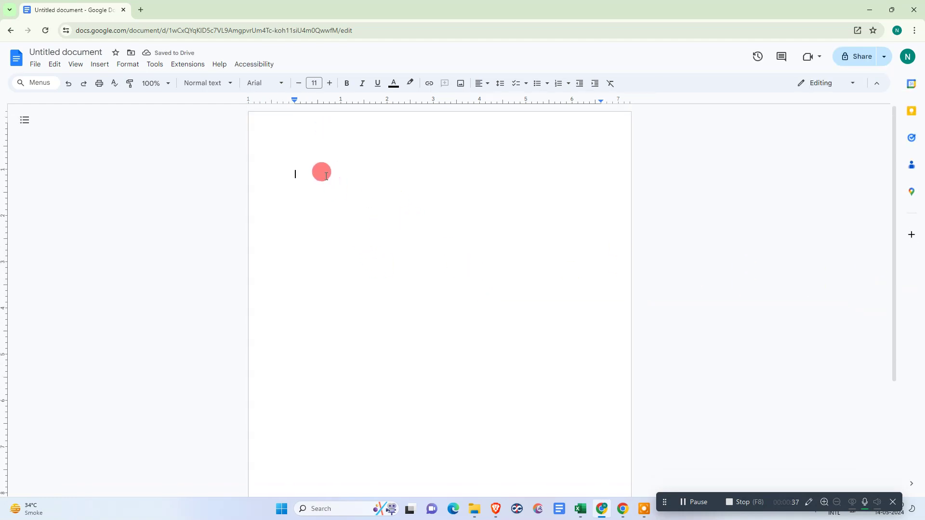
left_click(303, 172)
- Insert a linked 'Points scored' bar chart of Period 1 and Period 2 for Teams 1–4, then select it
left_click(101, 64)
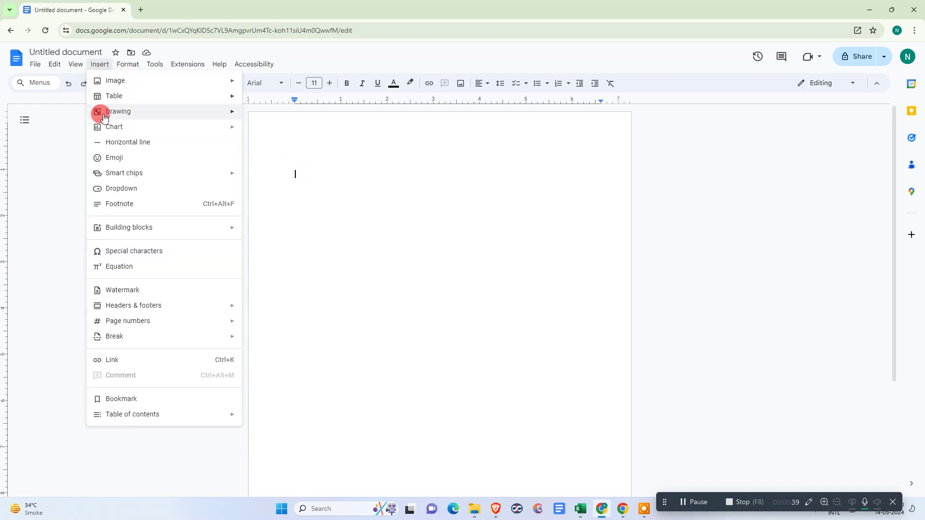
left_click(127, 125)
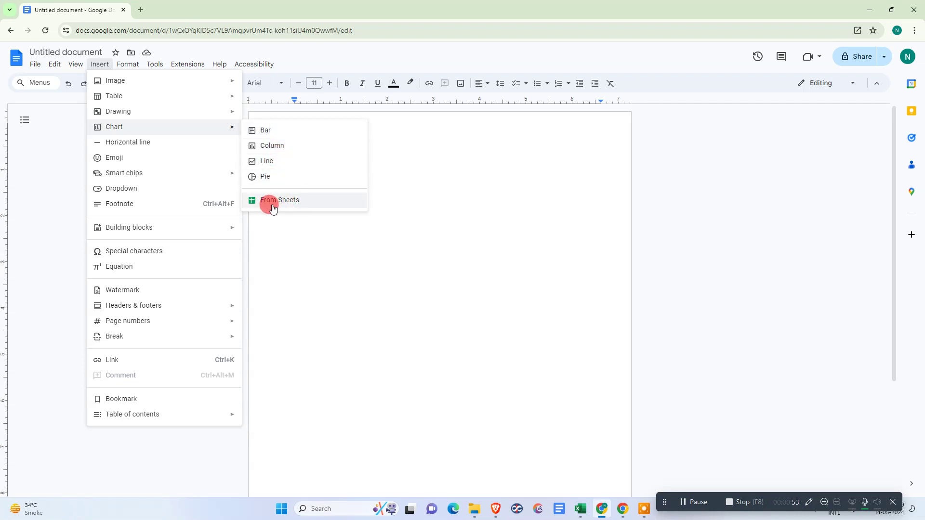
left_click(300, 133)
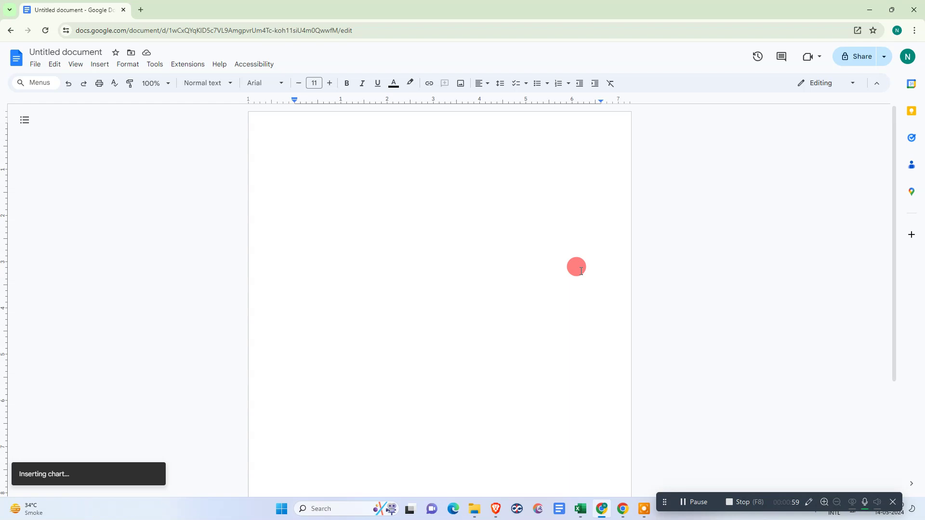
left_click(415, 356)
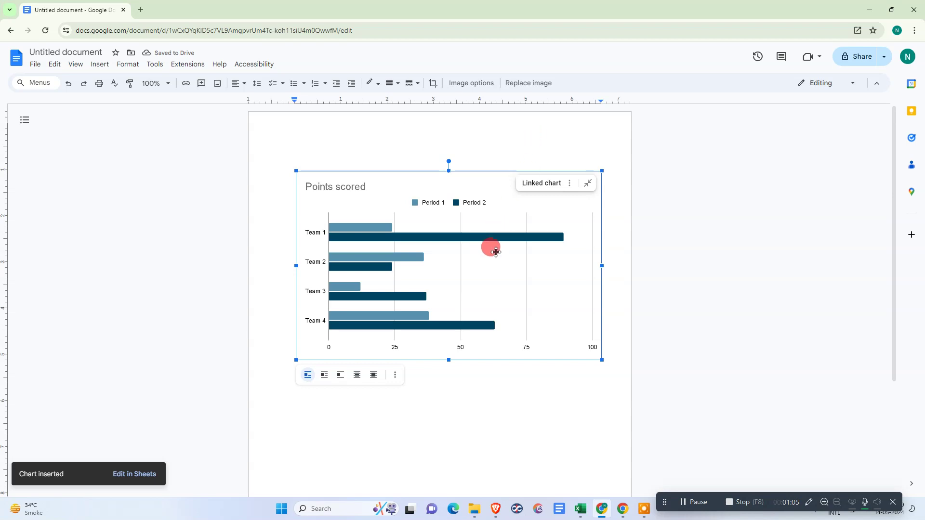
- Set the chart to wrap text, shrink it and move it up and left on the page
scroll(490, 248, "down", 2)
scroll(477, 214, "up", 1)
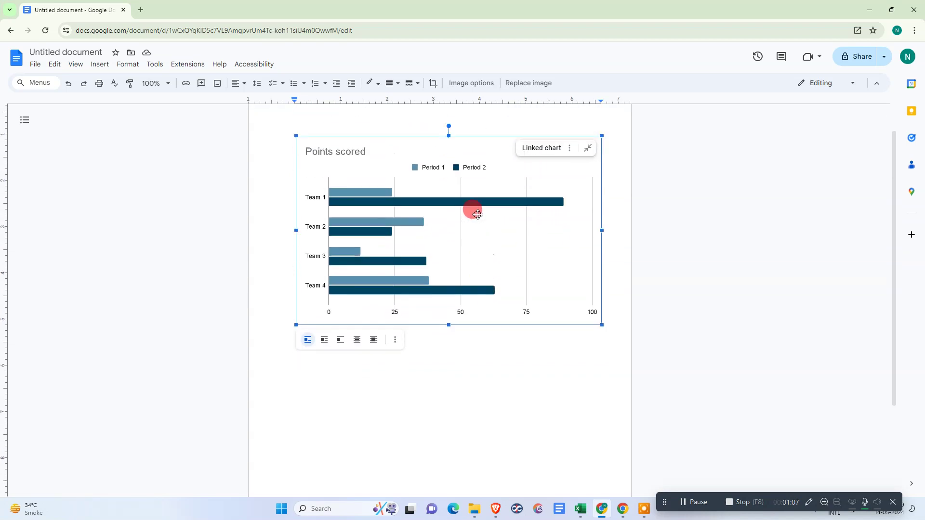
scroll(477, 214, "up", 1)
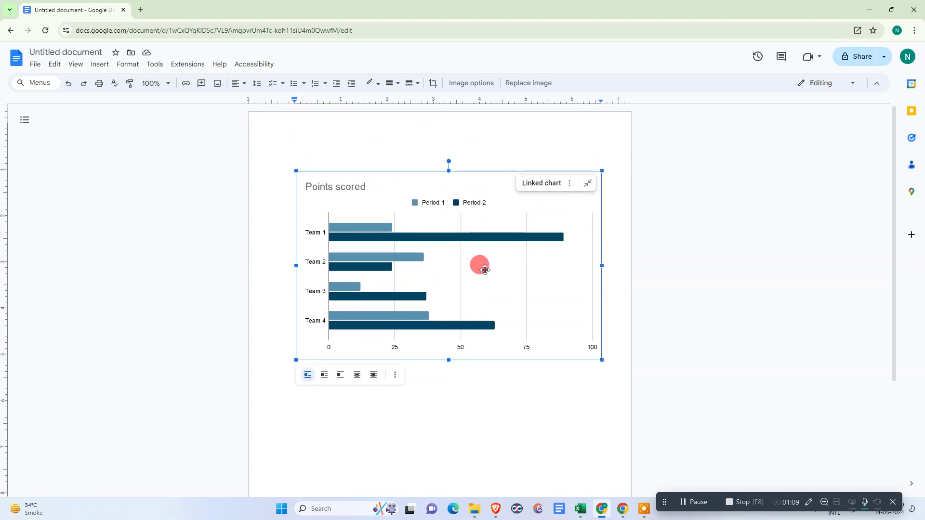
left_click(325, 376)
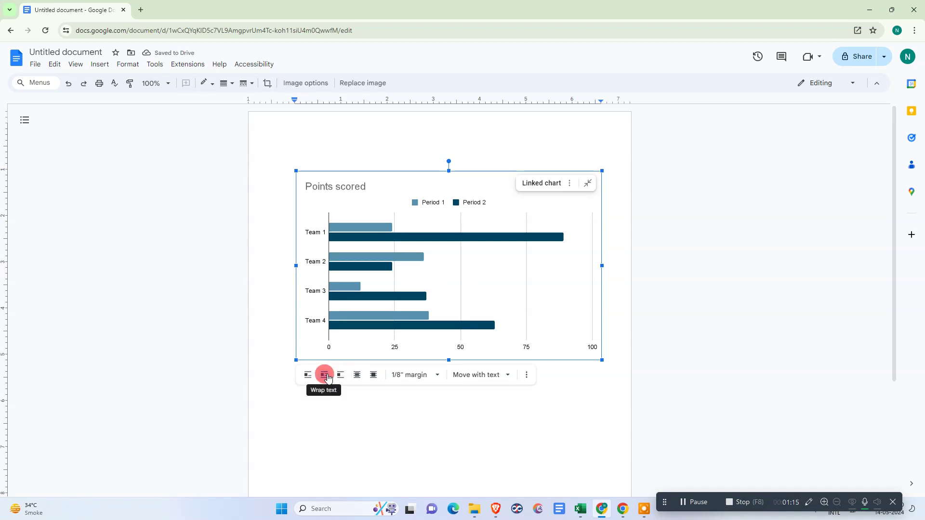
left_click(402, 424)
left_click_drag(470, 278, 420, 225)
left_click_drag(602, 330, 544, 331)
left_click_drag(479, 258, 437, 256)
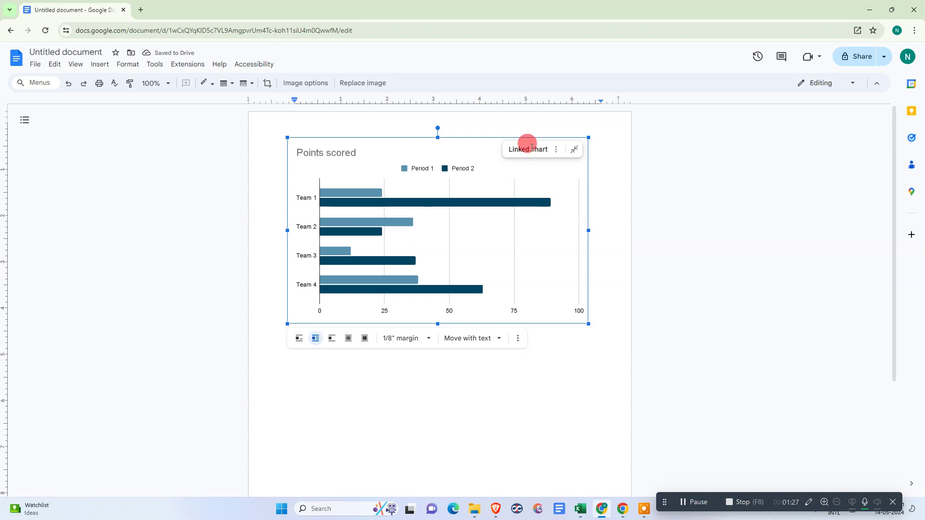
left_click(557, 150)
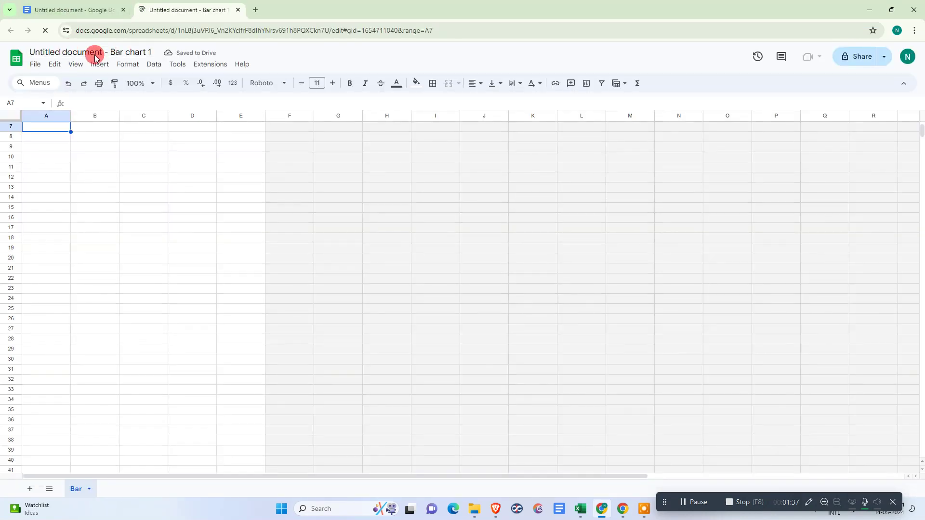
- Retitle the chart's source spreadsheet 'bar chart my' and return to its sheet
left_click_drag(105, 52, 2, 57)
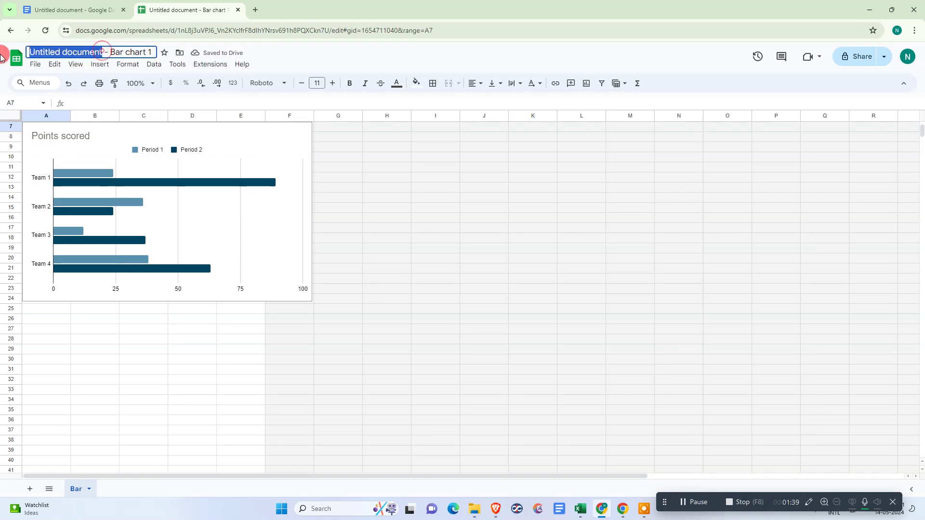
type("bar chart")
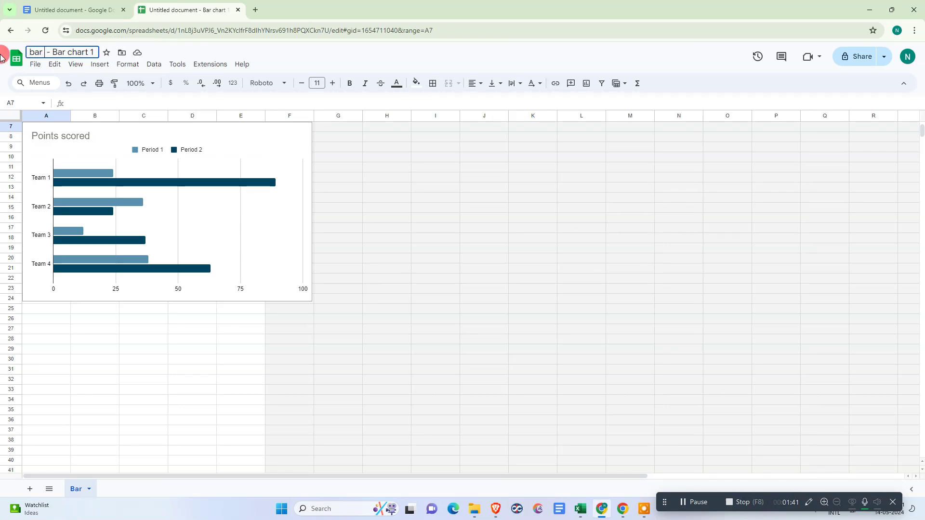
type(" my")
key("Return")
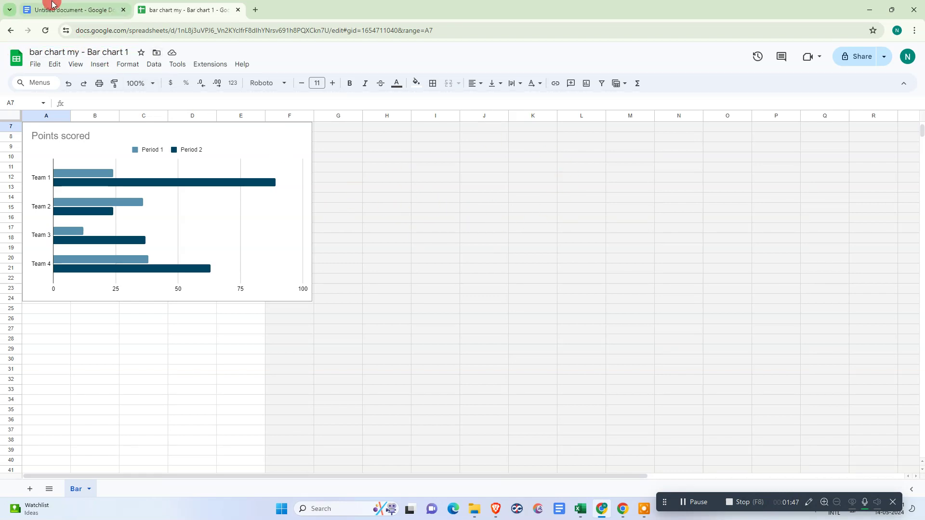
left_click(77, 10)
left_click(180, 14)
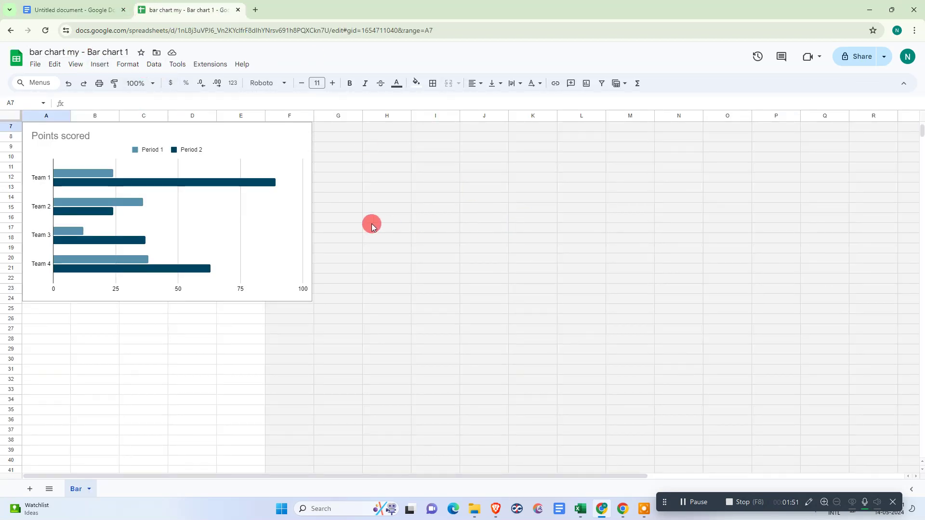
left_click(349, 185)
left_click(224, 194)
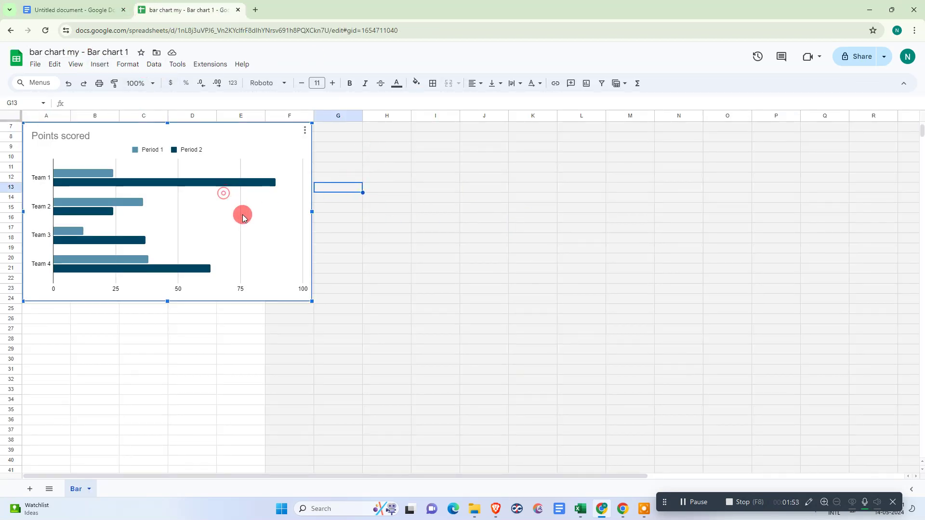
left_click_drag(190, 209, 570, 275)
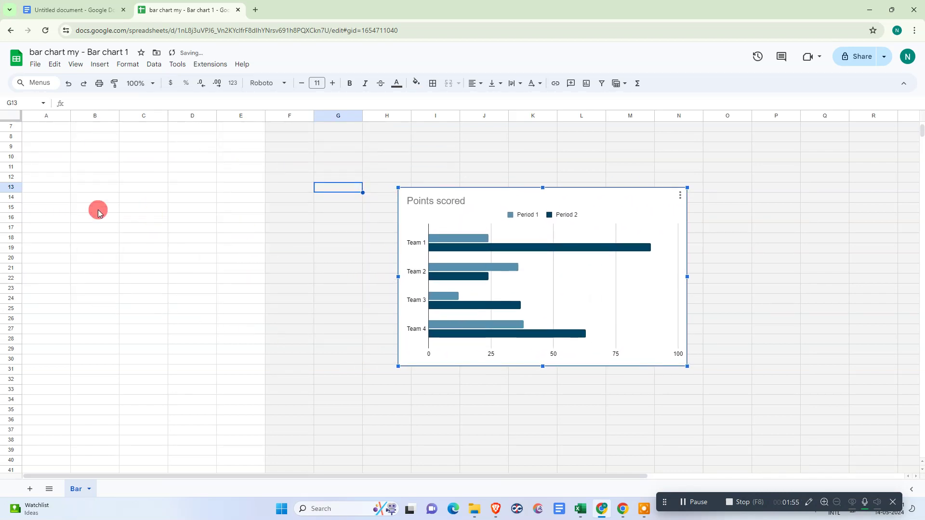
scroll(102, 219, "up", 2)
left_click_drag(477, 336, 559, 259)
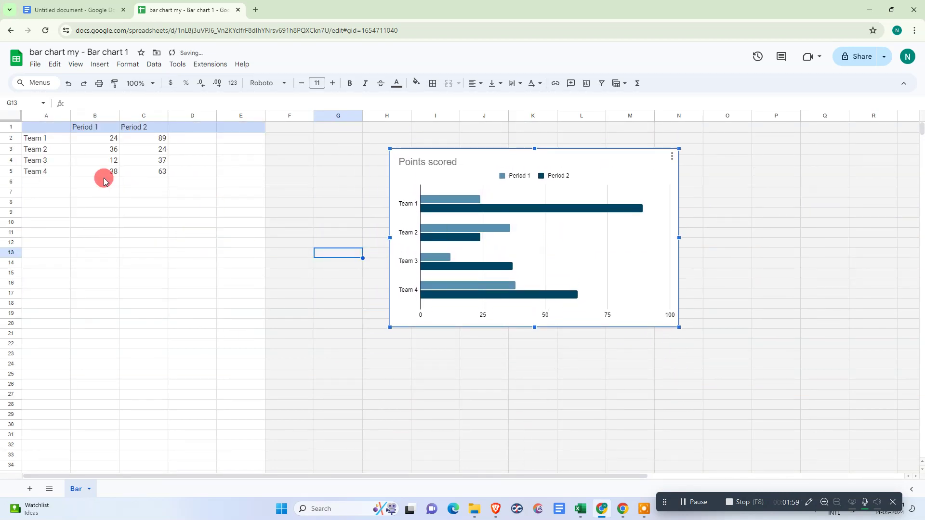
left_click(47, 138)
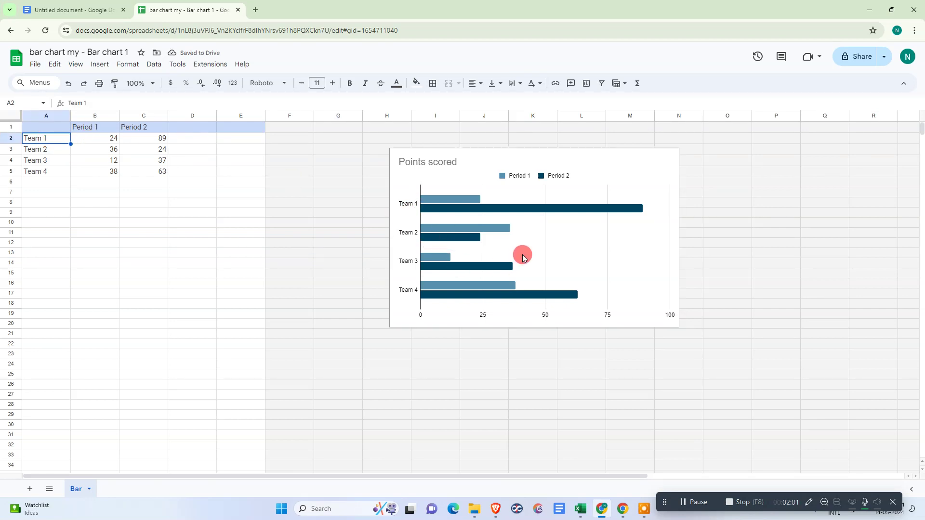
left_click(59, 159)
left_click(45, 138)
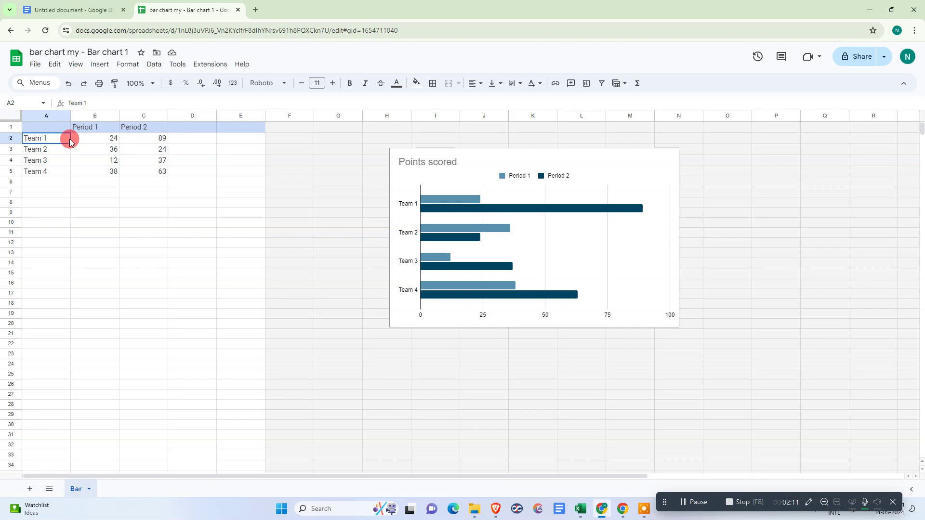
- Relabel Team 1–4 as mark1, mark2, mark3 and mark4, correcting the third label
type("mark1")
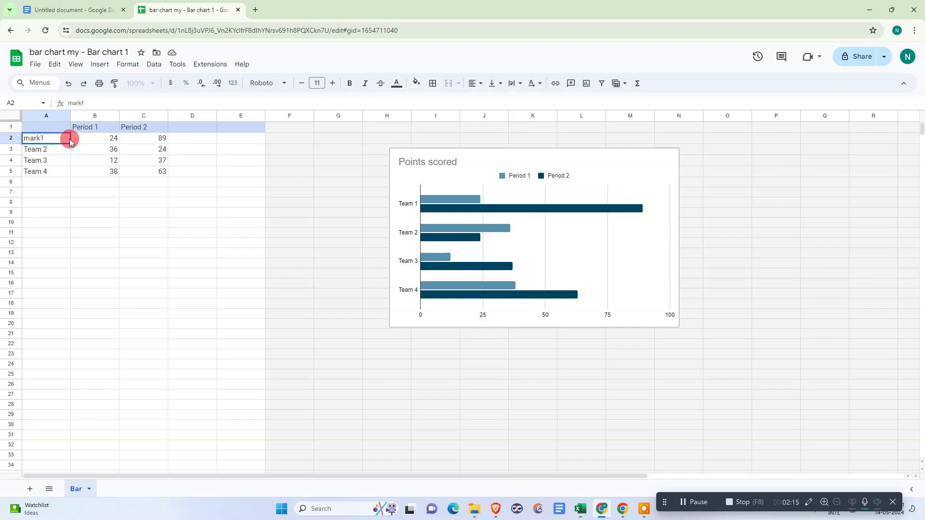
key("Return")
type("mark")
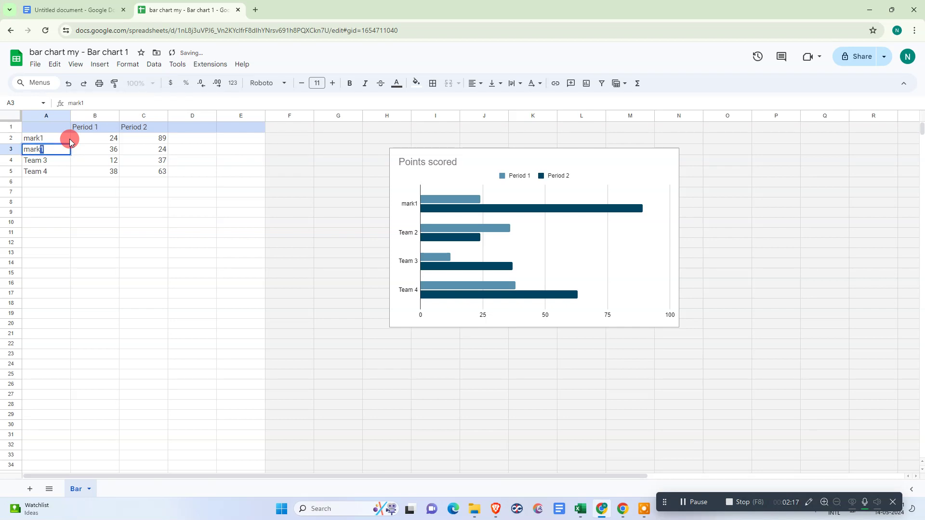
type("2")
key("Return")
type("mark")
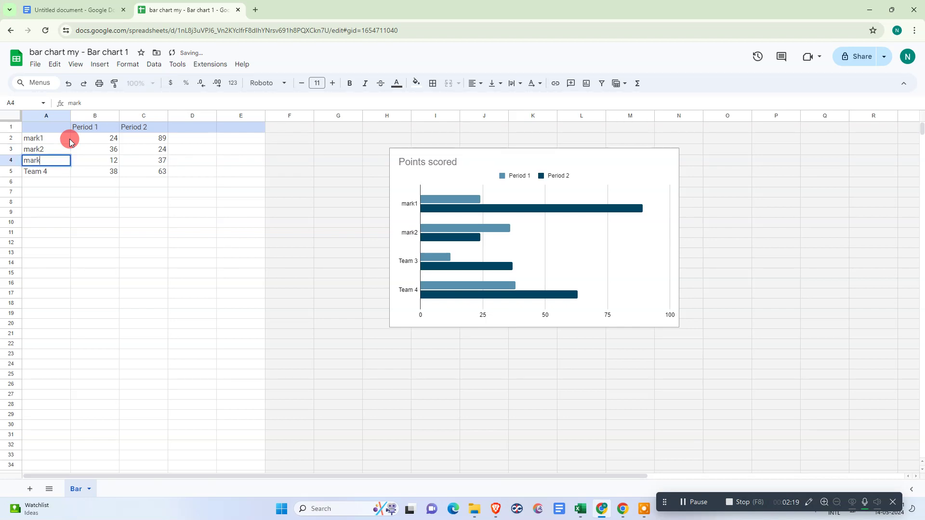
type("4")
key("Return")
type("mark")
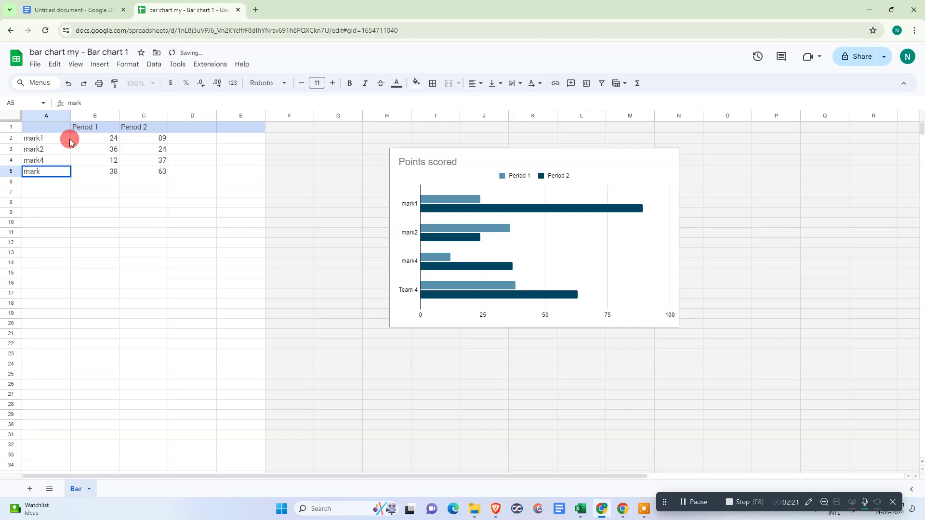
type("4")
key("Return")
key("Up")
key("Up")
key("Return")
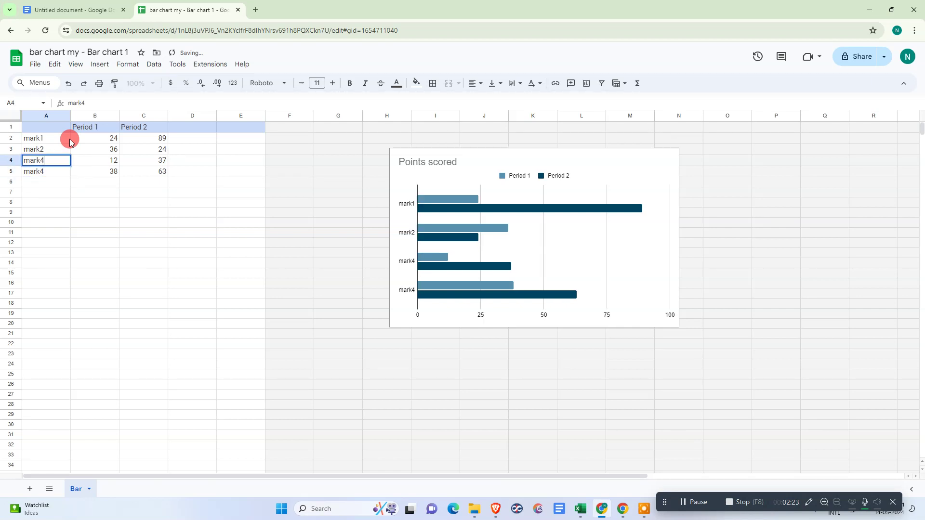
type("3")
key("Return")
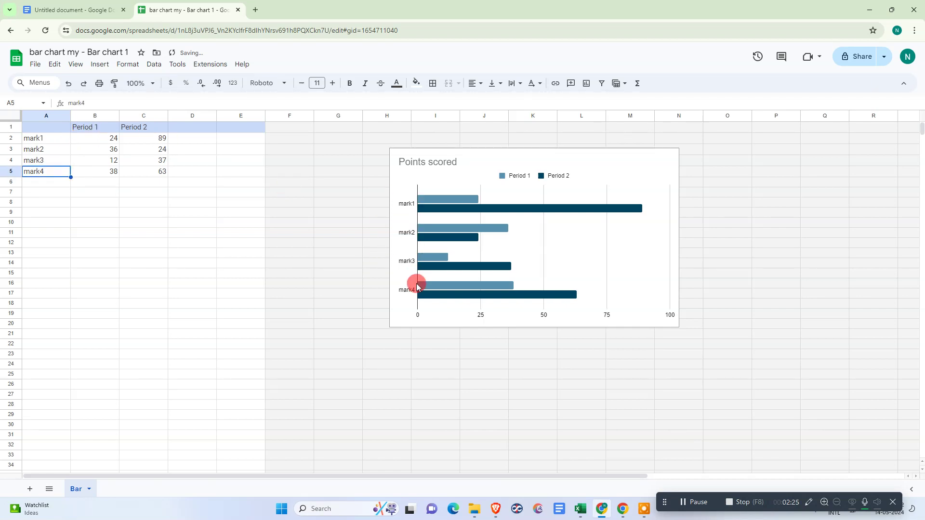
- Rename the Period 1 and Period 2 headers to type 1 and type2
left_click(97, 116)
left_click(99, 126)
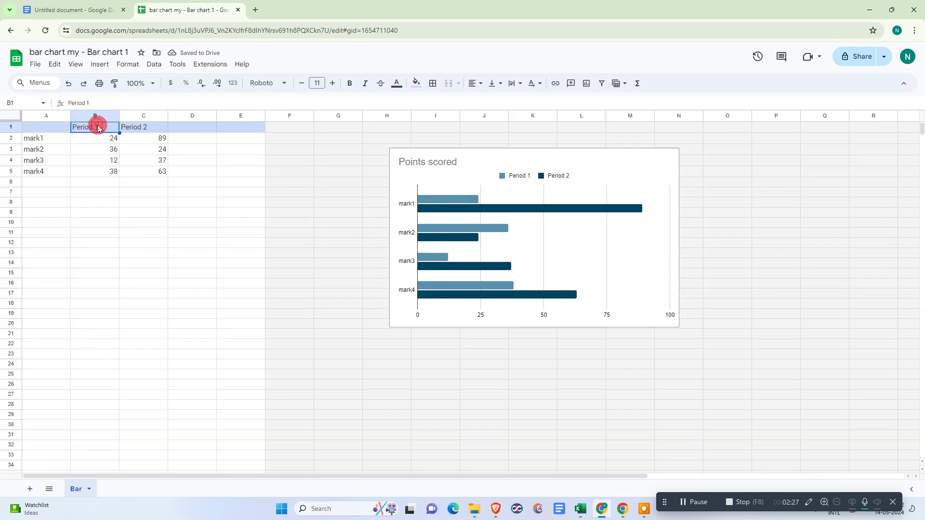
triple_click(102, 129)
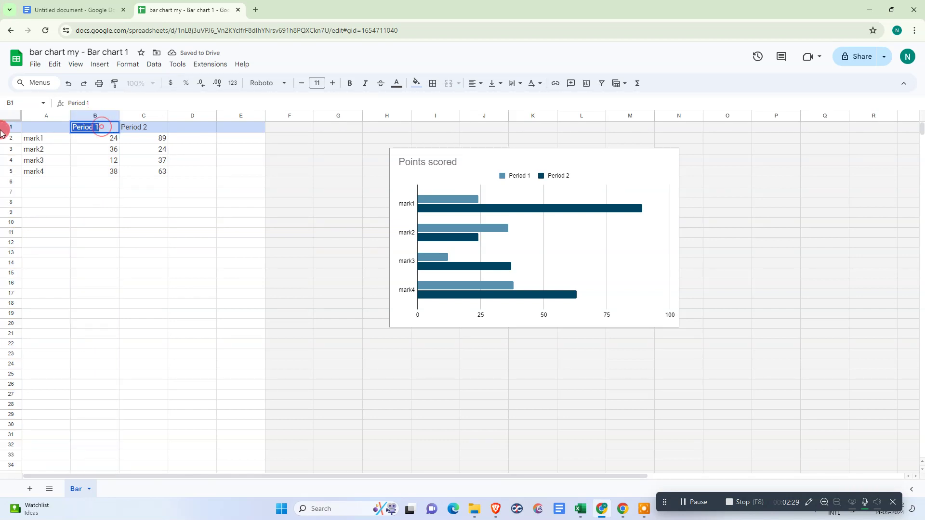
type("type")
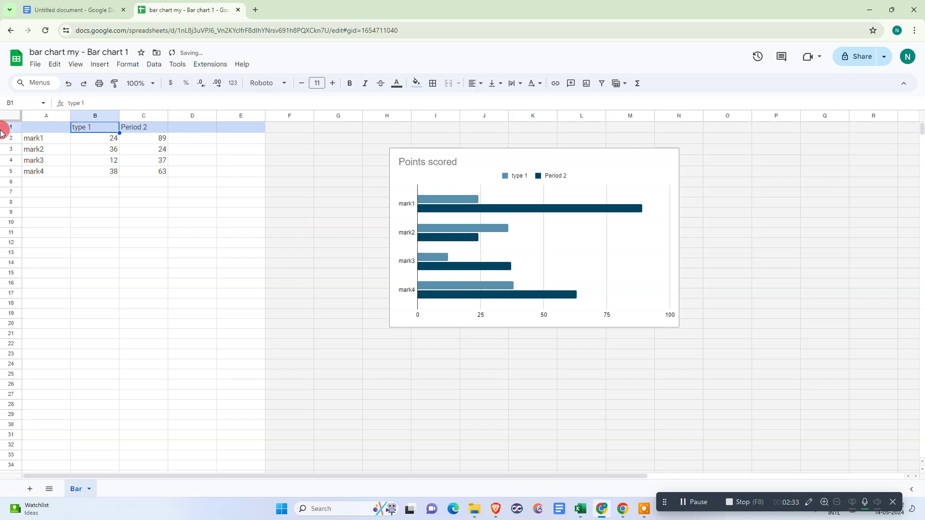
key("Tab")
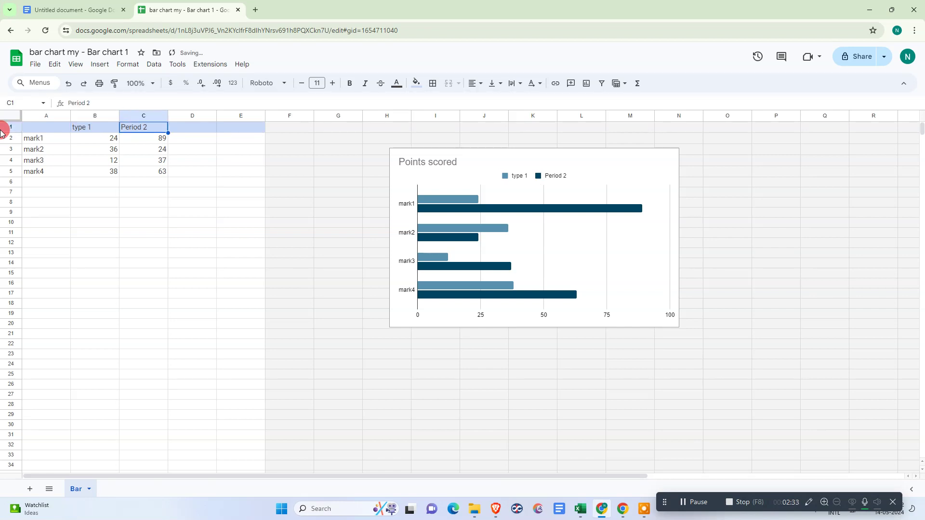
type("type2")
key("Return")
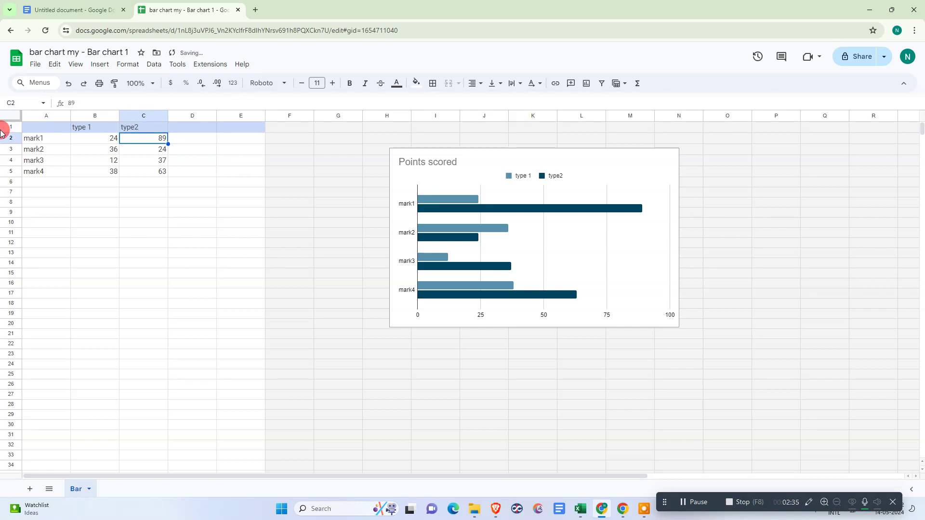
- Add a mark5 label in the empty cell below mark4
left_click(46, 179)
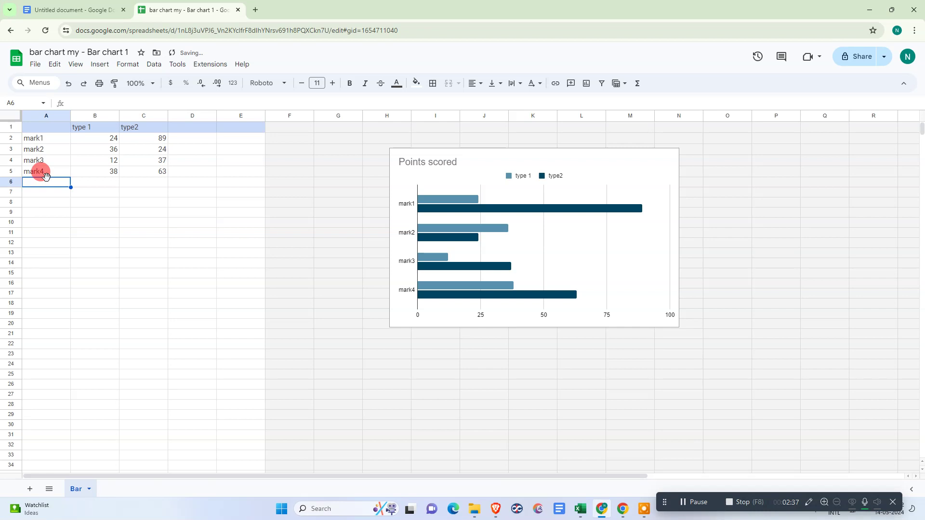
type("mark5")
key("Return")
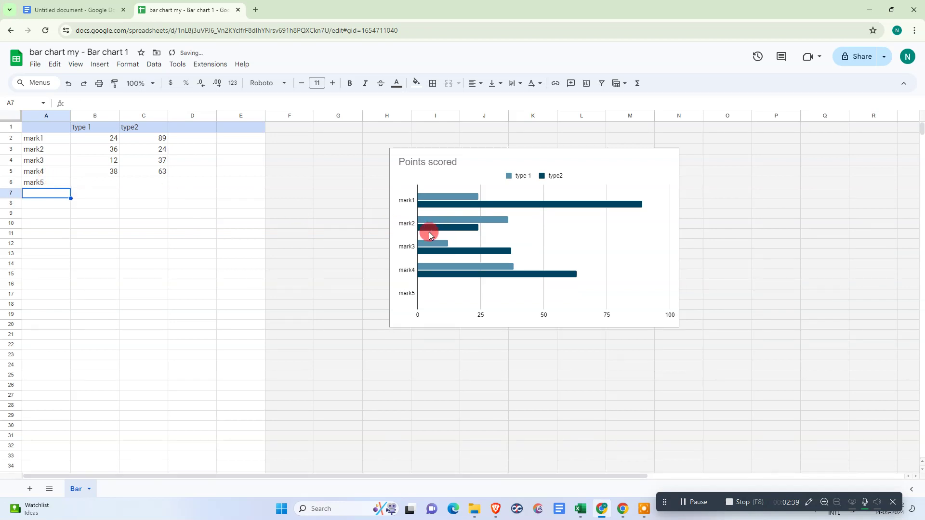
- Select the type 1 and type2 columns and bring up the type2 column's options menu
left_click(86, 118)
left_click(128, 118)
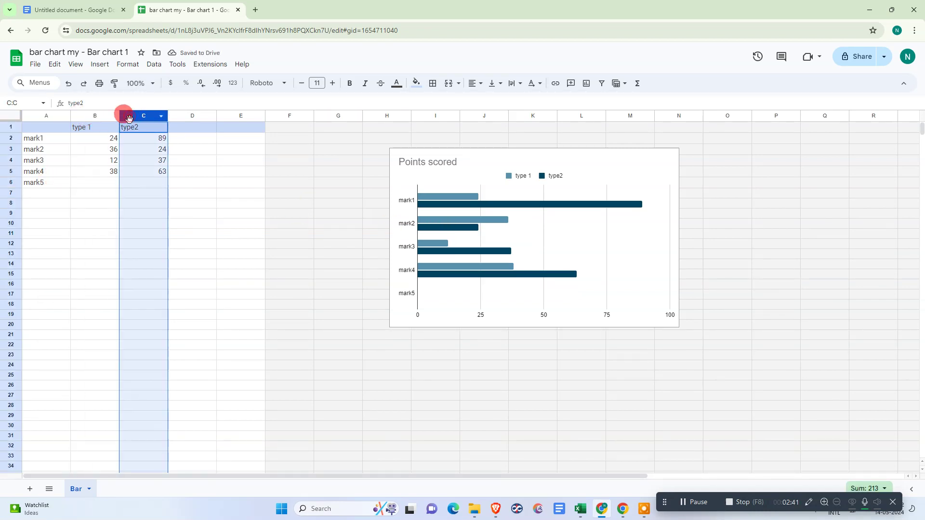
right_click(130, 116)
left_click(100, 138)
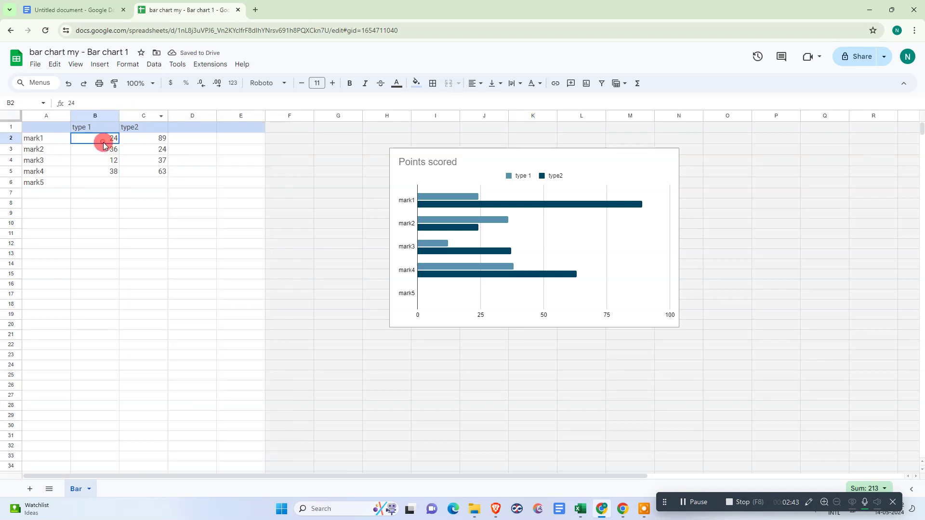
left_click(95, 118)
left_click(133, 114)
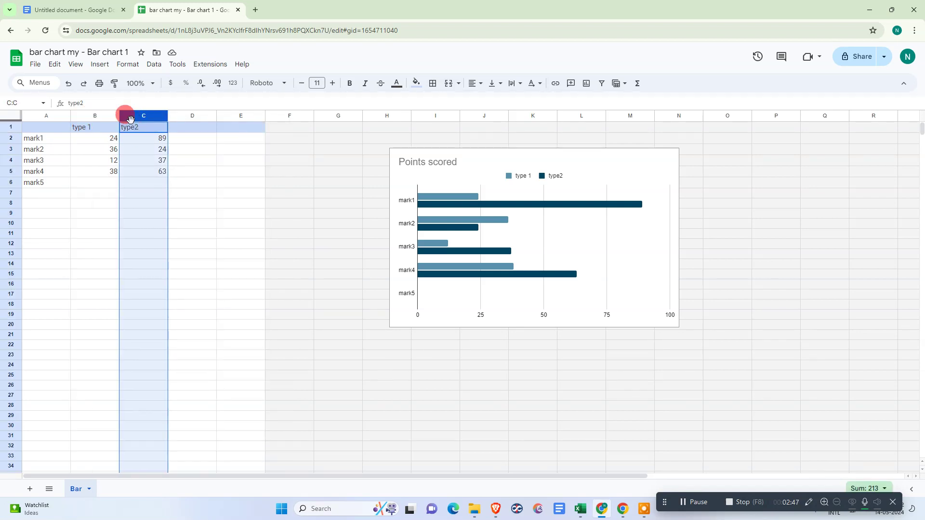
right_click(131, 118)
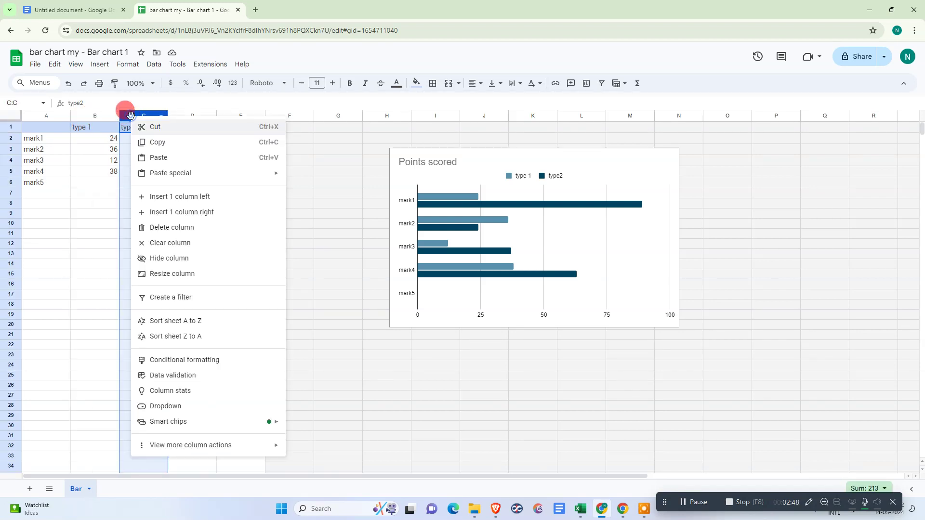
- Insert a type 3 column left of type2 holding 454 and 45, and nudge the chart left
left_click(196, 197)
left_click(144, 160)
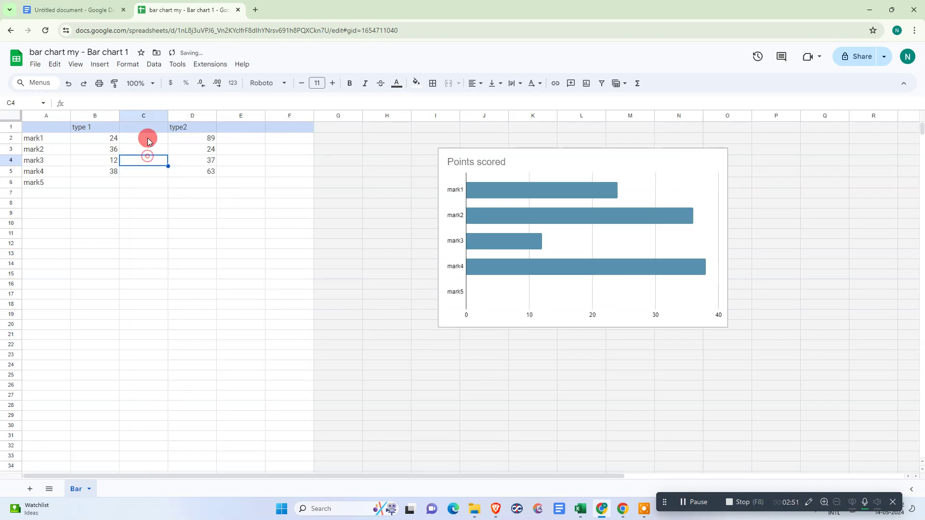
left_click(144, 127)
type("type 3")
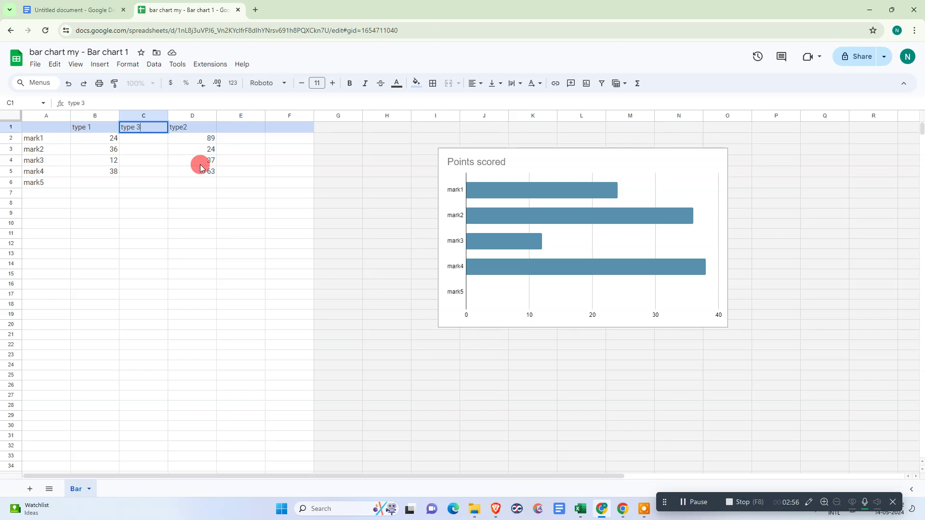
key("Return")
type("454")
key("Return")
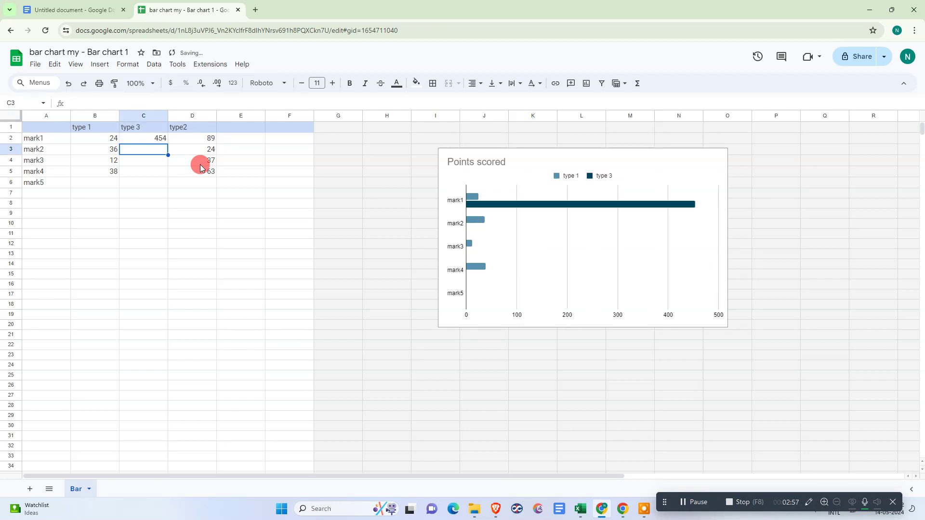
type("45")
key("Return")
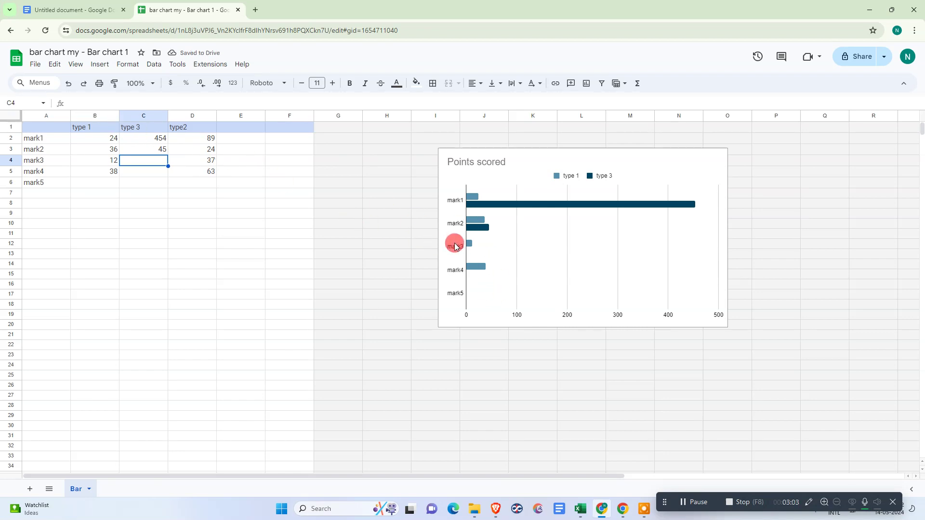
left_click_drag(646, 172, 611, 170)
- Open the chart editor and try scatter, histogram and stacked column chart types
left_click(686, 154)
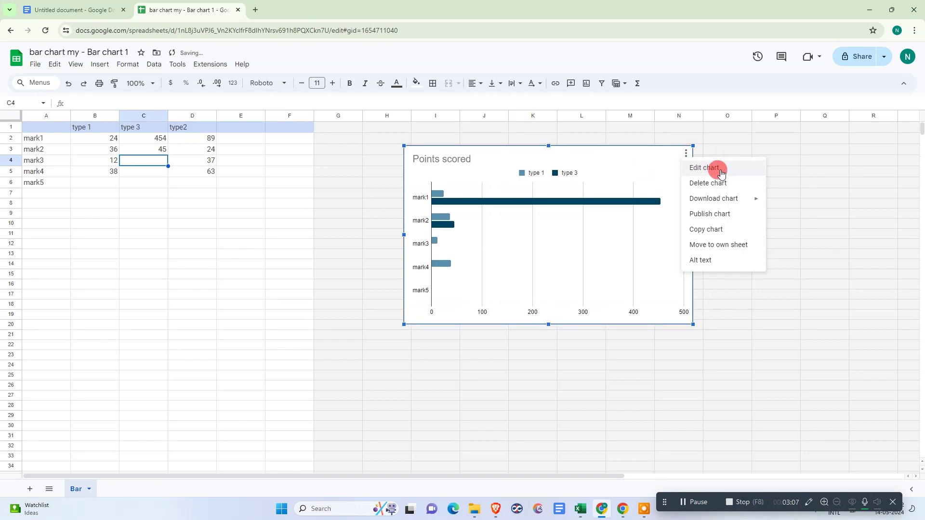
left_click(706, 168)
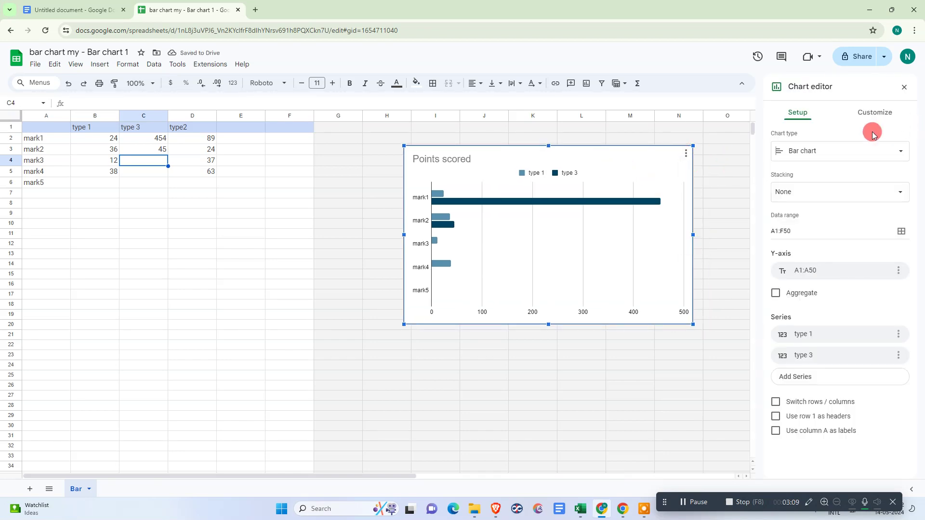
left_click(847, 146)
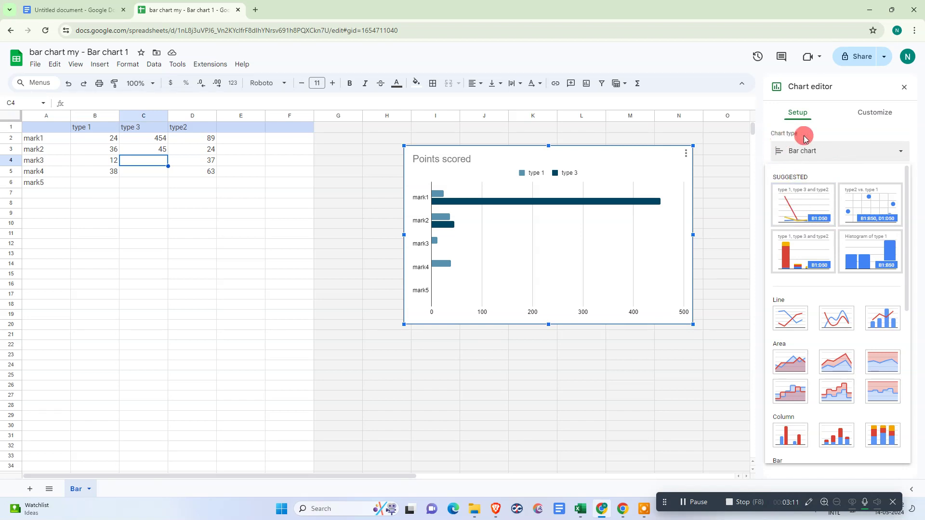
left_click(875, 204)
left_click(834, 152)
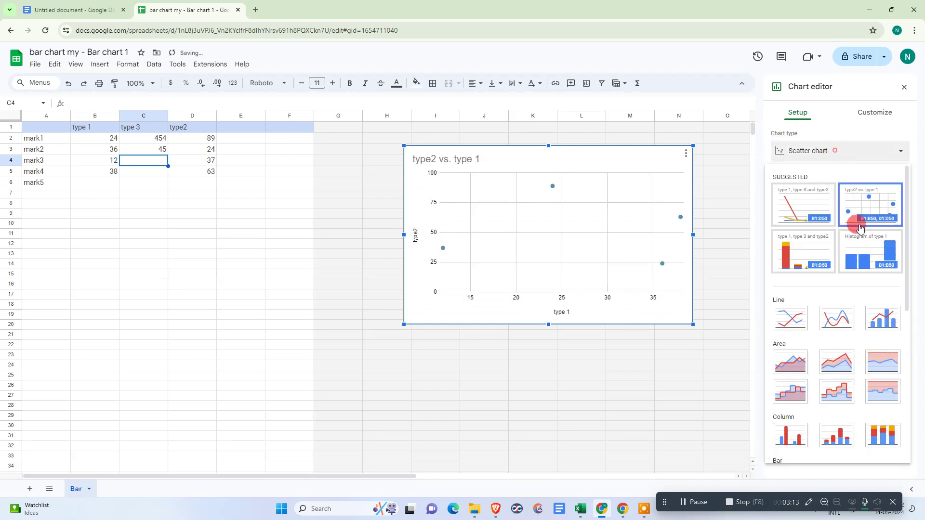
left_click(851, 250)
left_click(804, 164)
left_click(804, 252)
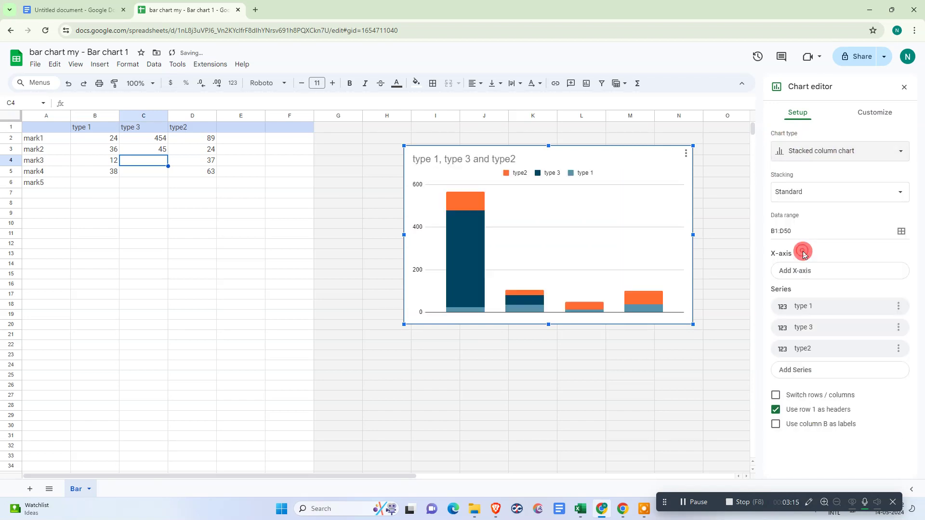
- Change the chart type to Histogram chart from the chart type list
left_click(819, 150)
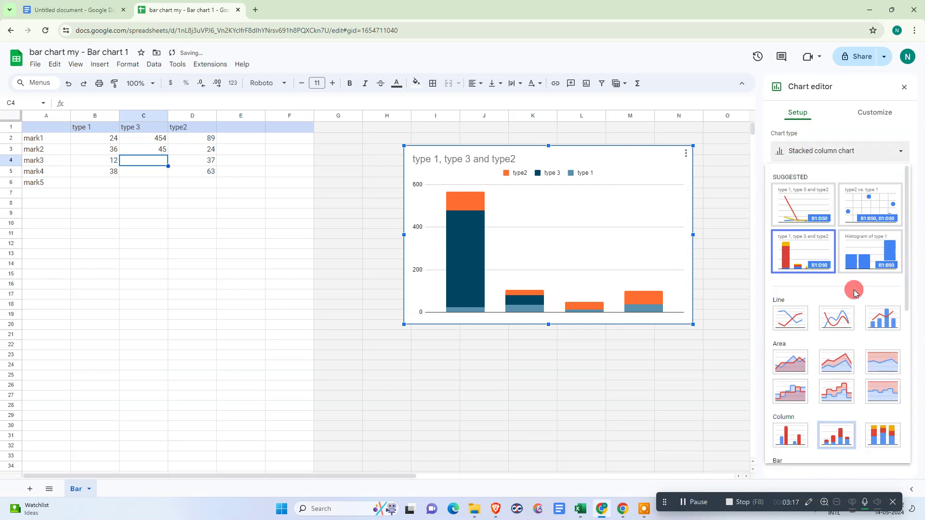
scroll(863, 280, "down", 2)
scroll(863, 277, "down", 2)
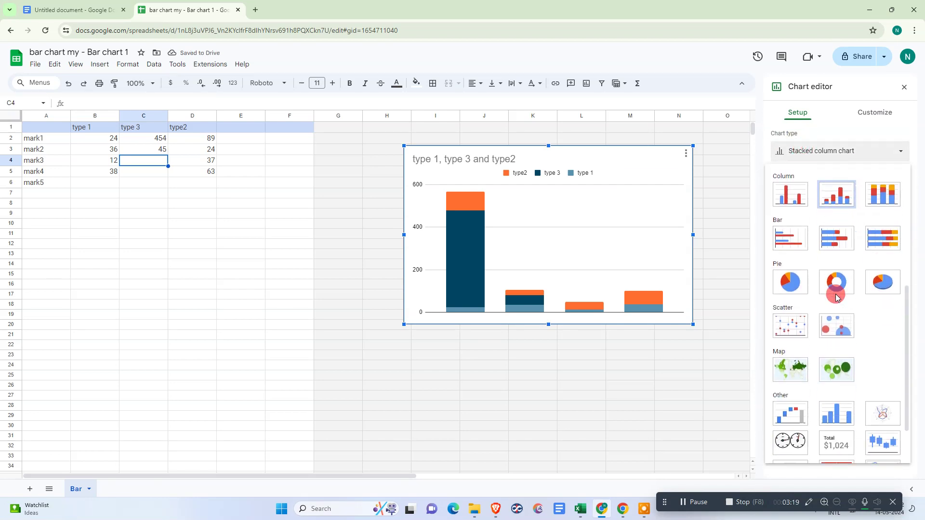
scroll(836, 299, "down", 2)
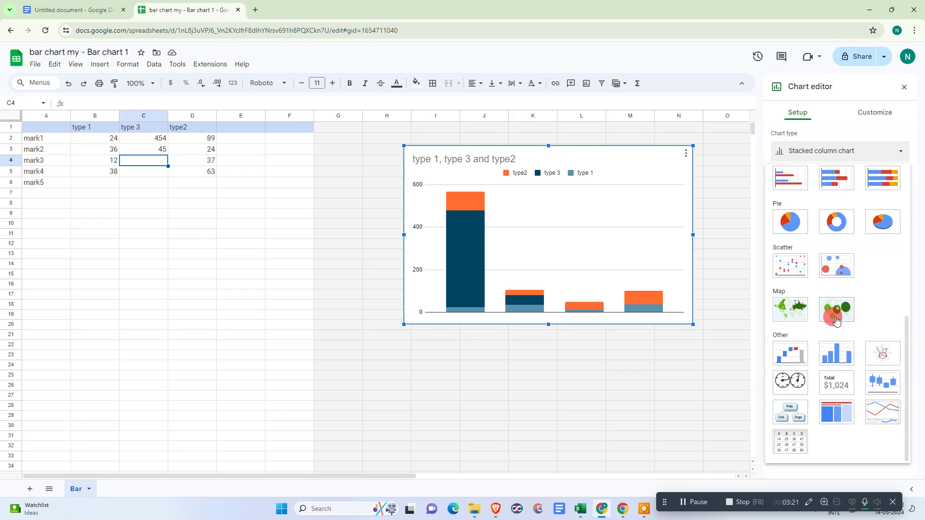
left_click(829, 356)
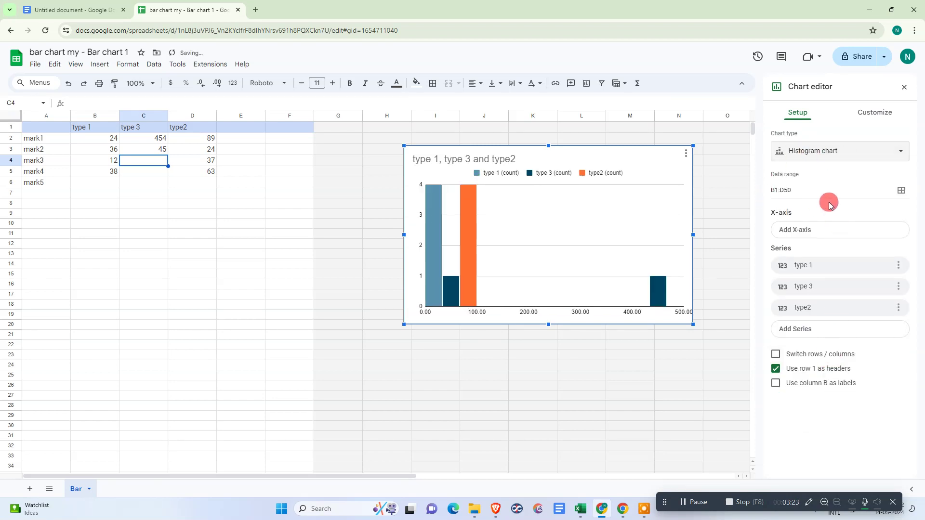
left_click(831, 269)
- Uncheck 'Use row 1 as headers' so the series become B1:B50, C1:C50 and D1:D50
left_click(879, 368)
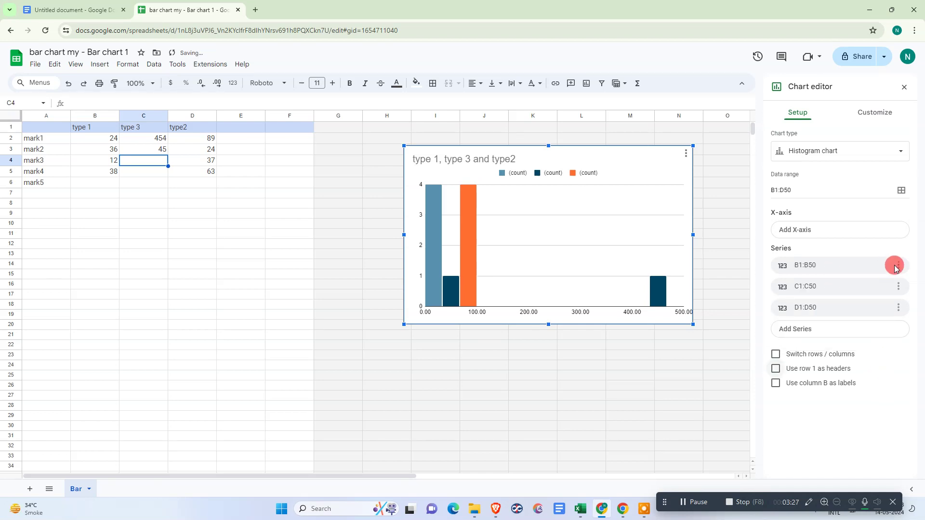
left_click(887, 382)
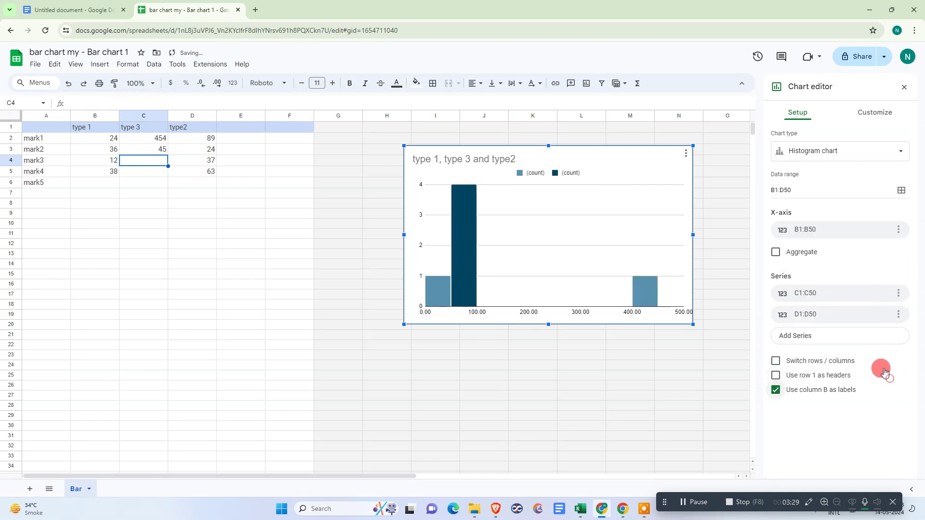
left_click(892, 390)
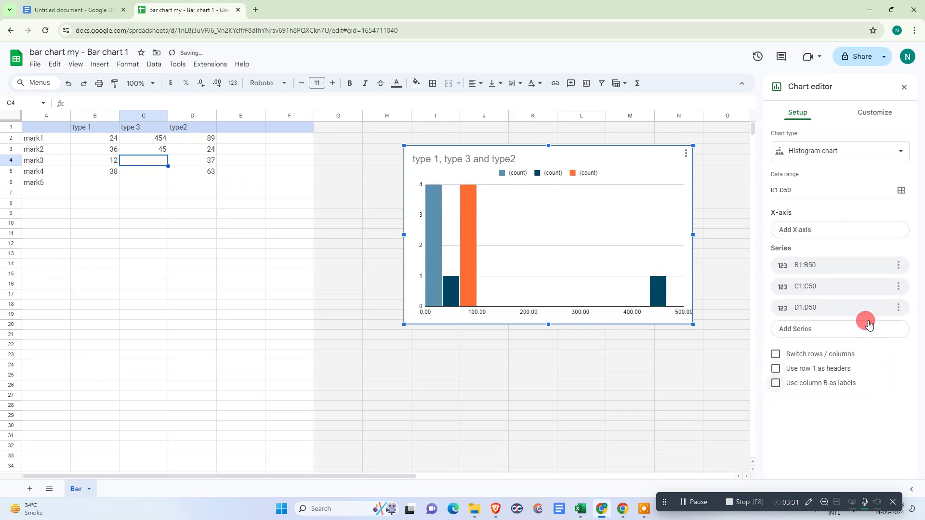
left_click(808, 266)
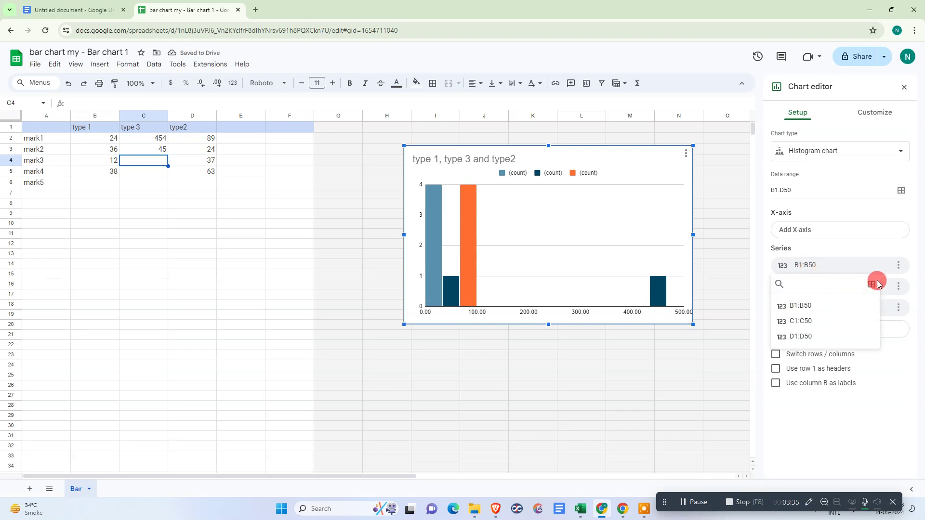
left_click(913, 379)
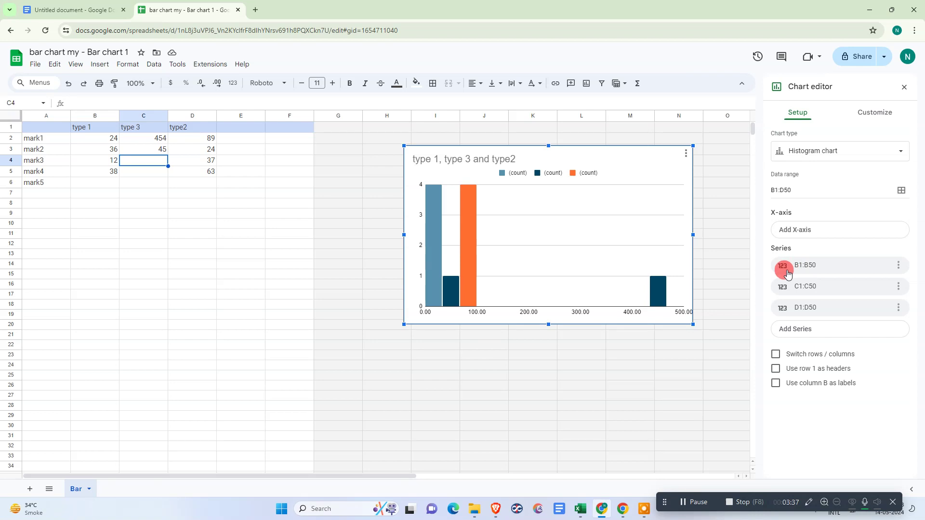
left_click(896, 269)
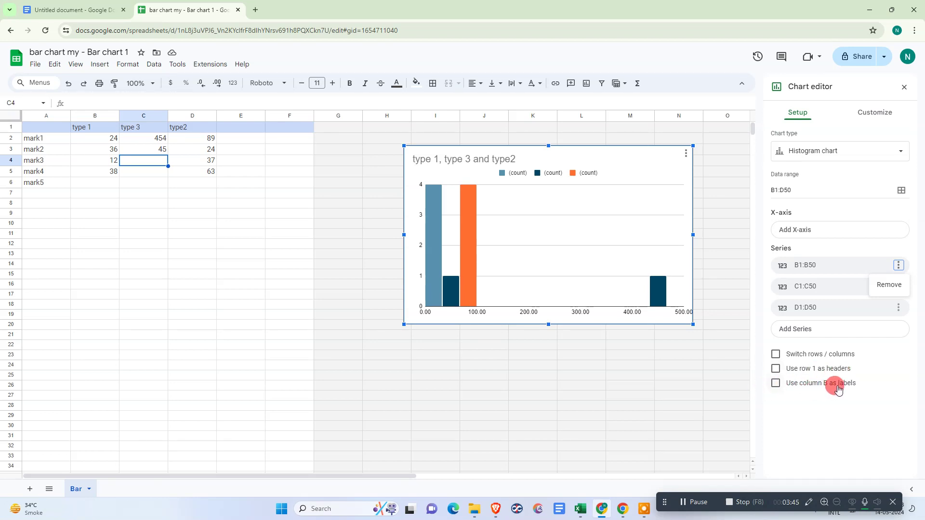
- Expand the Chart style, Histogram, Chart & axis titles, Series and Legend sections under Customize
left_click(876, 117)
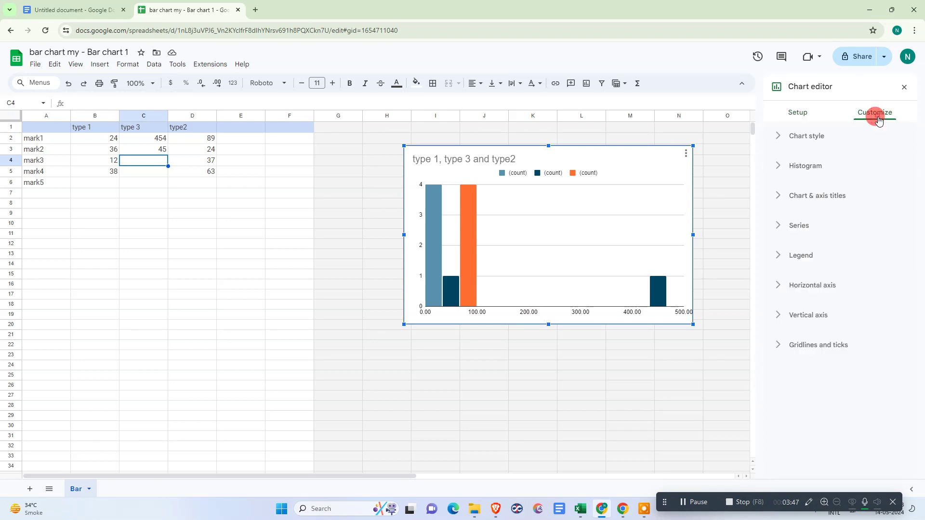
left_click(777, 146)
left_click(867, 179)
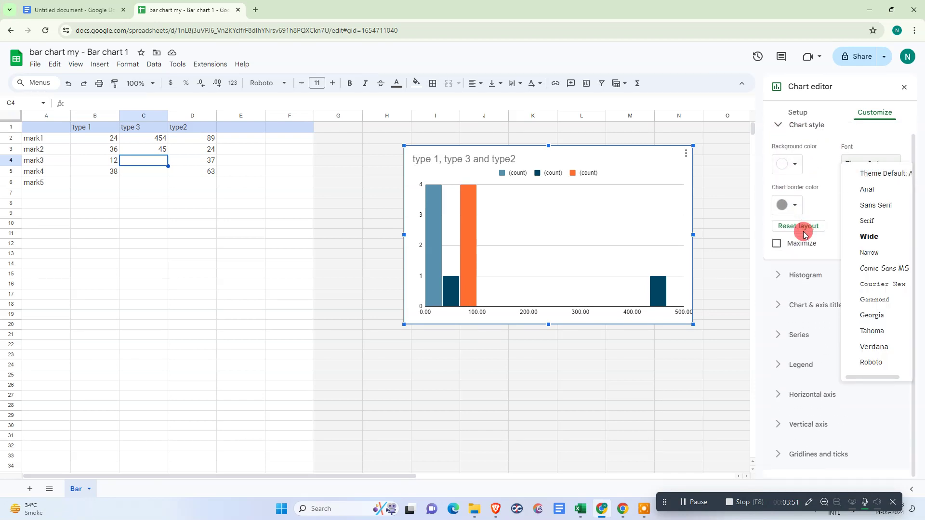
left_click(777, 286)
left_click(779, 257)
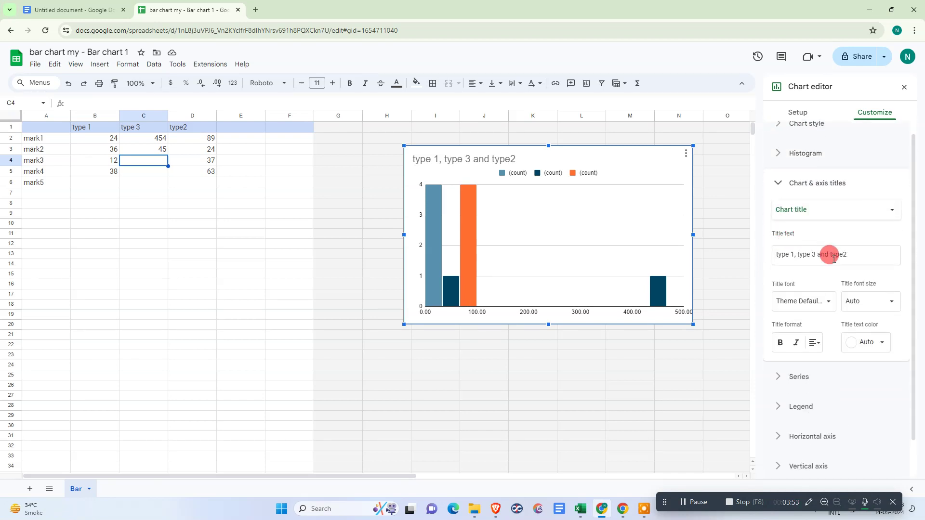
left_click(778, 342)
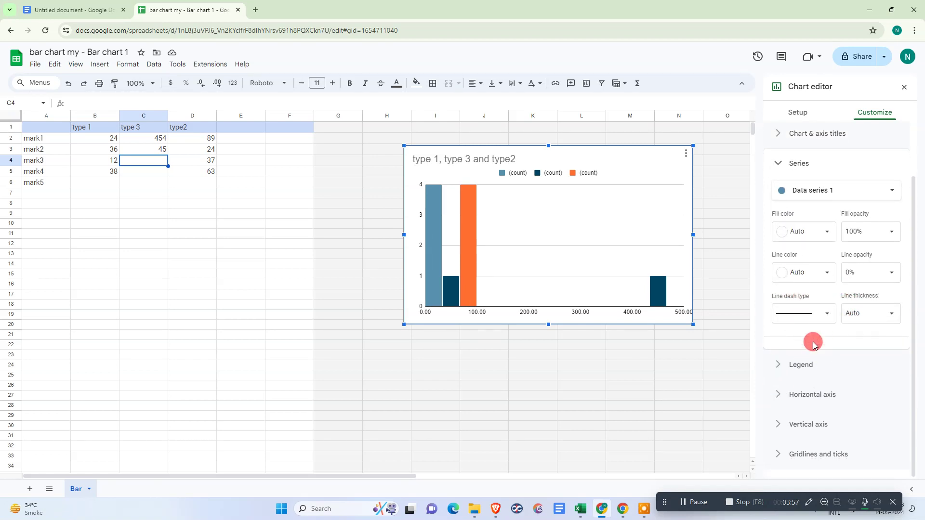
left_click(779, 369)
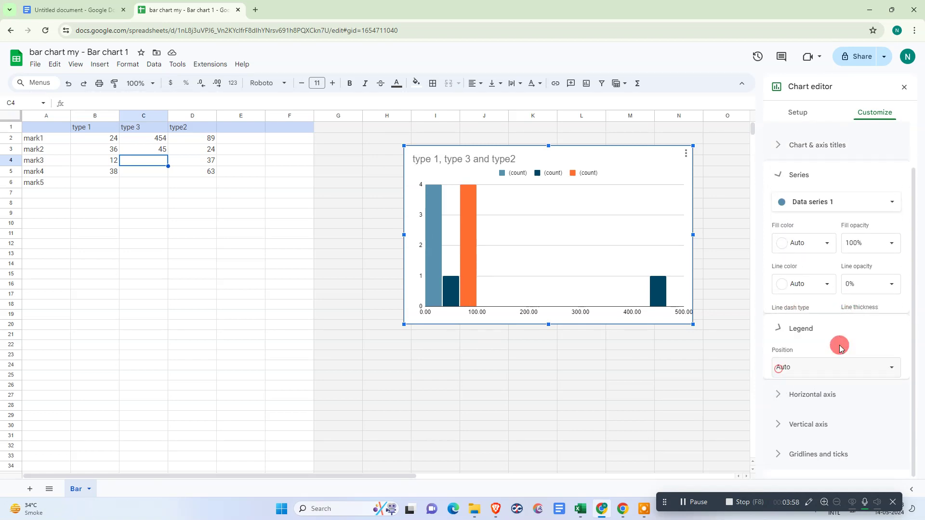
- Return to the Setup tab and open the chart's ⋮ actions menu
left_click(801, 115)
left_click(887, 118)
left_click(796, 113)
left_click(681, 187)
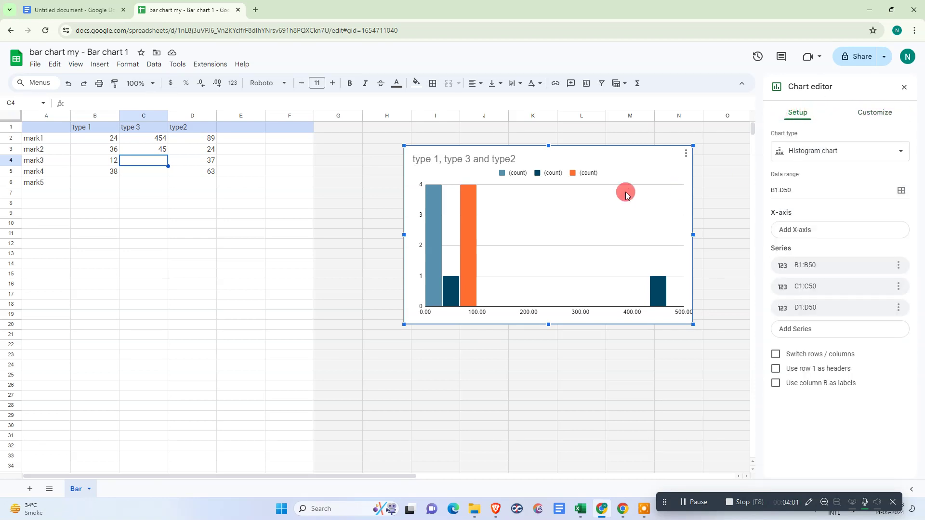
left_click(687, 154)
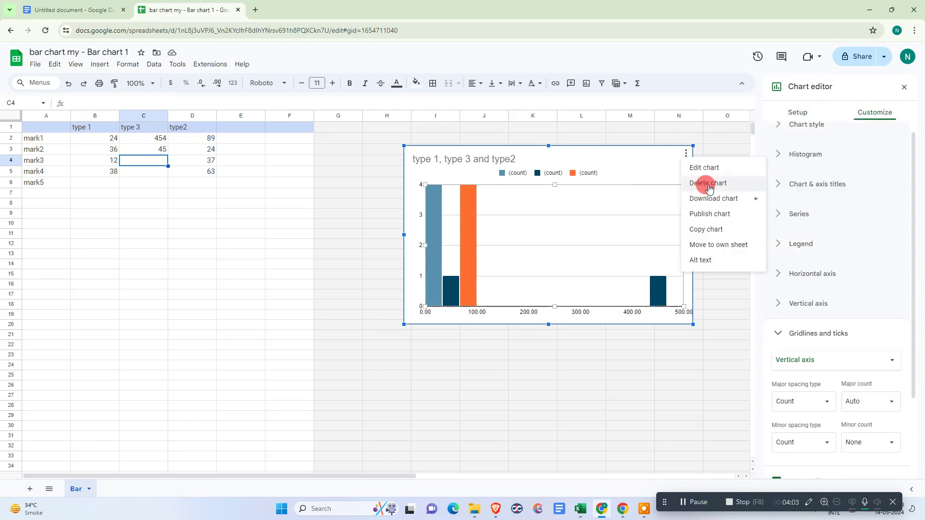
- Dismiss the chart menu, click into the chart title, then close the Chart editor
mouse_move(739, 203)
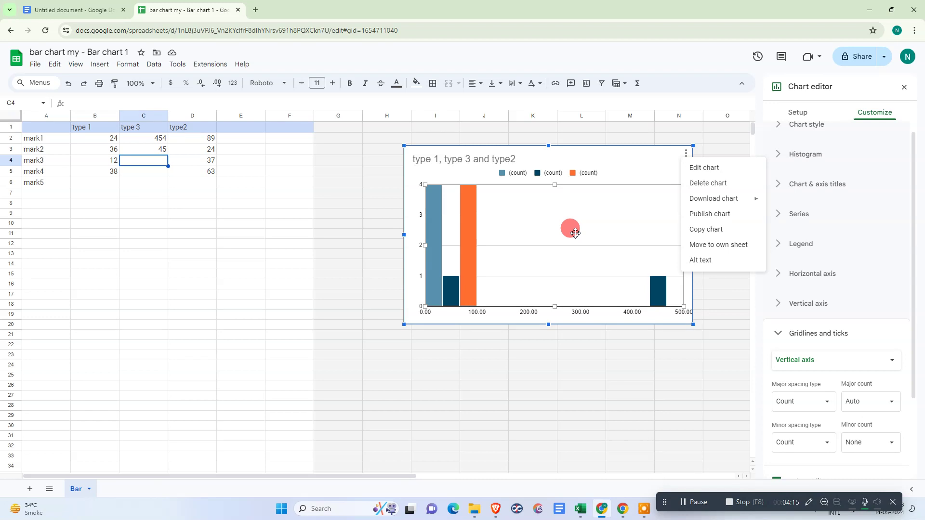
left_click(570, 230)
left_click(442, 163)
left_click(442, 162)
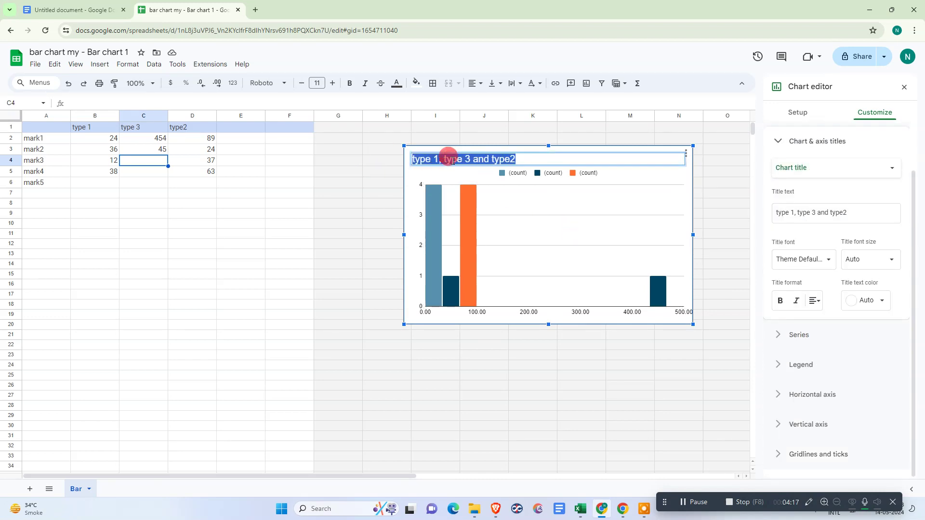
left_click(516, 159)
left_click(338, 173)
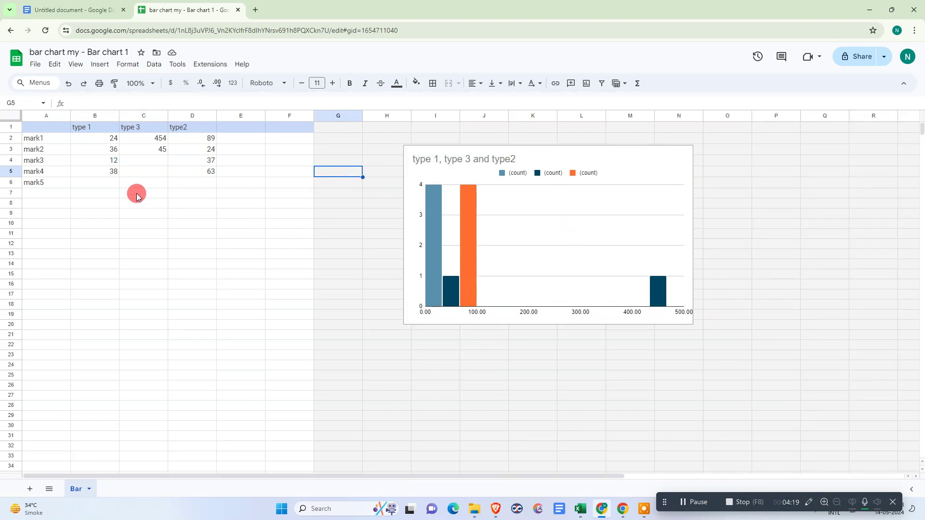
- Select an empty cell below the data and return to the Untitled document in Google Docs
left_click(137, 192)
scroll(605, 244, "down", 5)
scroll(605, 245, "up", 5)
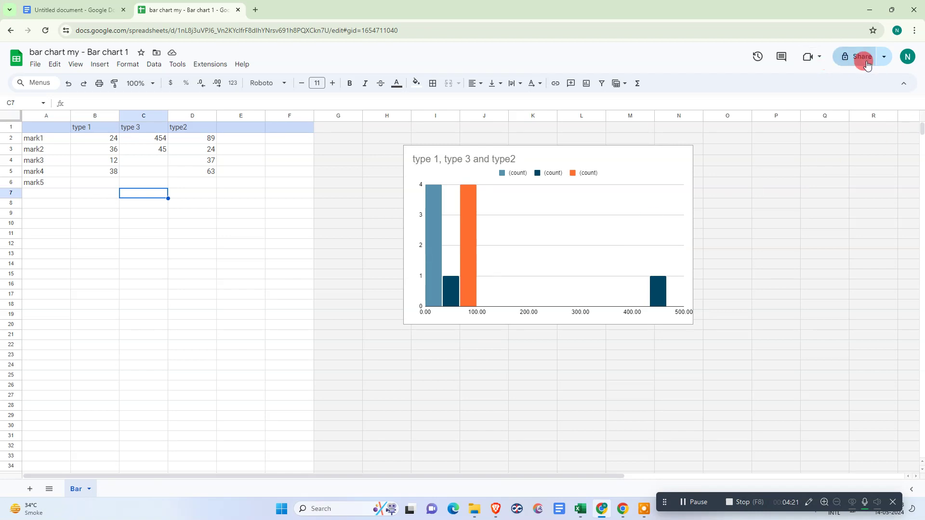
left_click(72, 9)
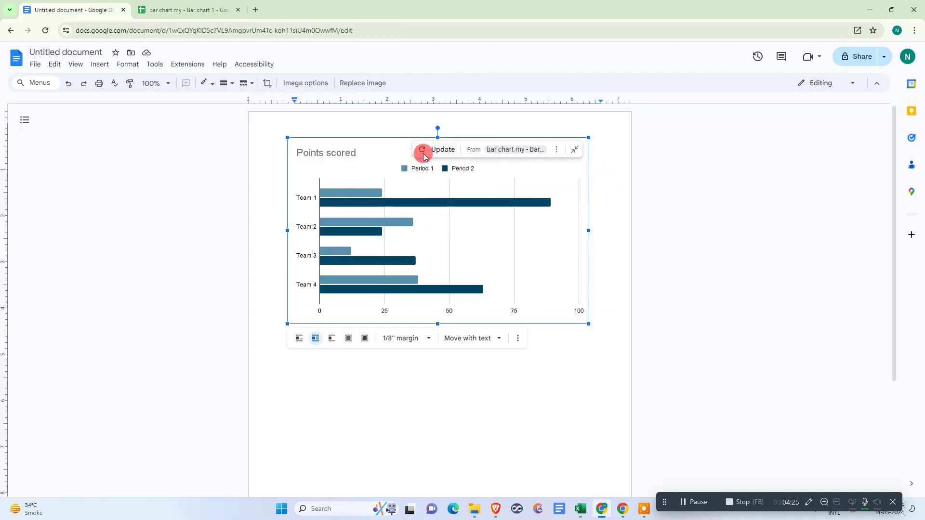
- Update the linked chart to the type 1/type 3/type2 histogram, drag it lower, then minimize to the desktop
left_click(424, 150)
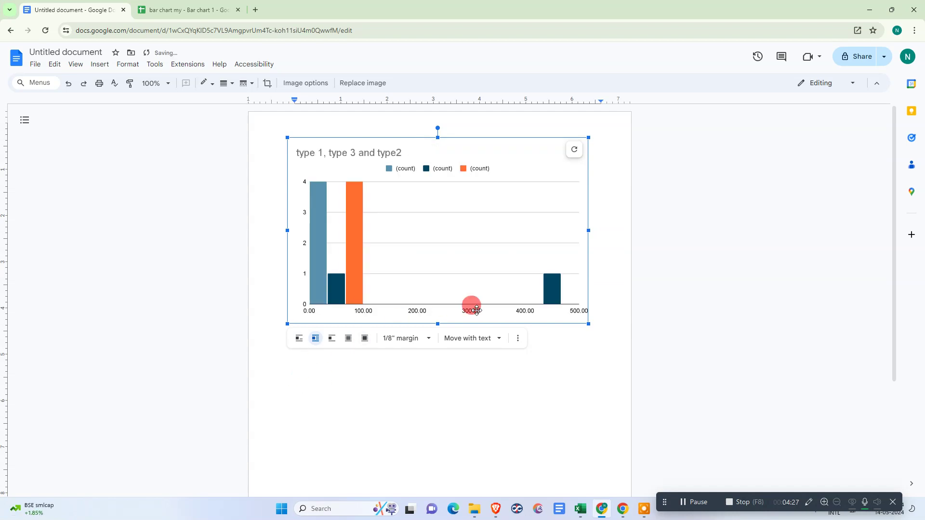
left_click(704, 248)
left_click_drag(452, 223, 448, 271)
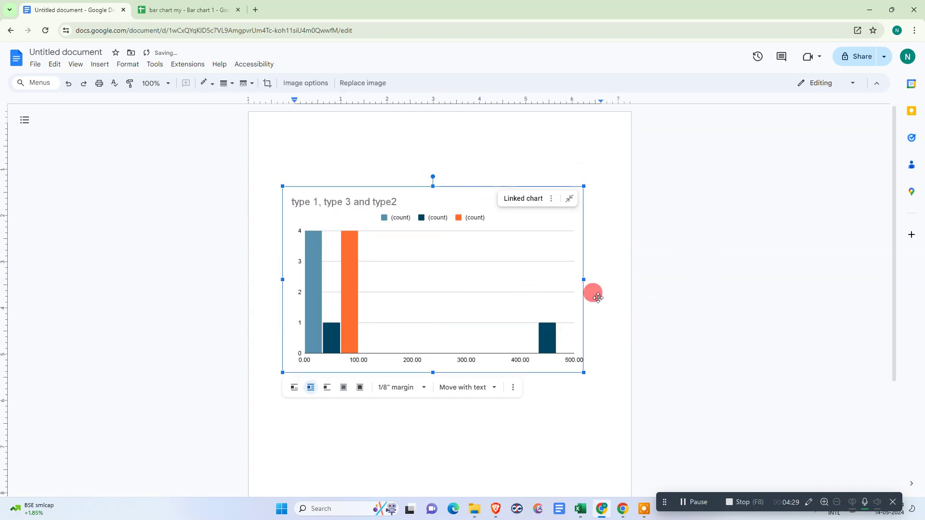
key("super+d")
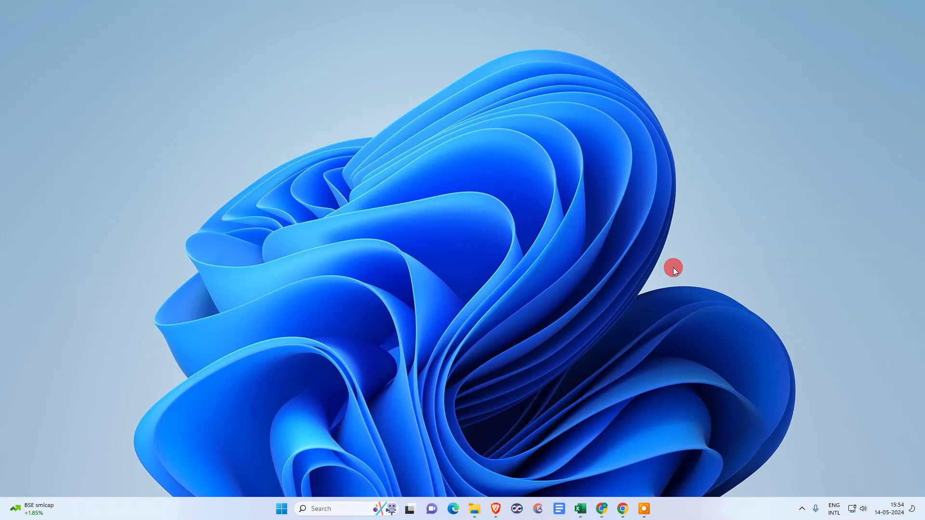